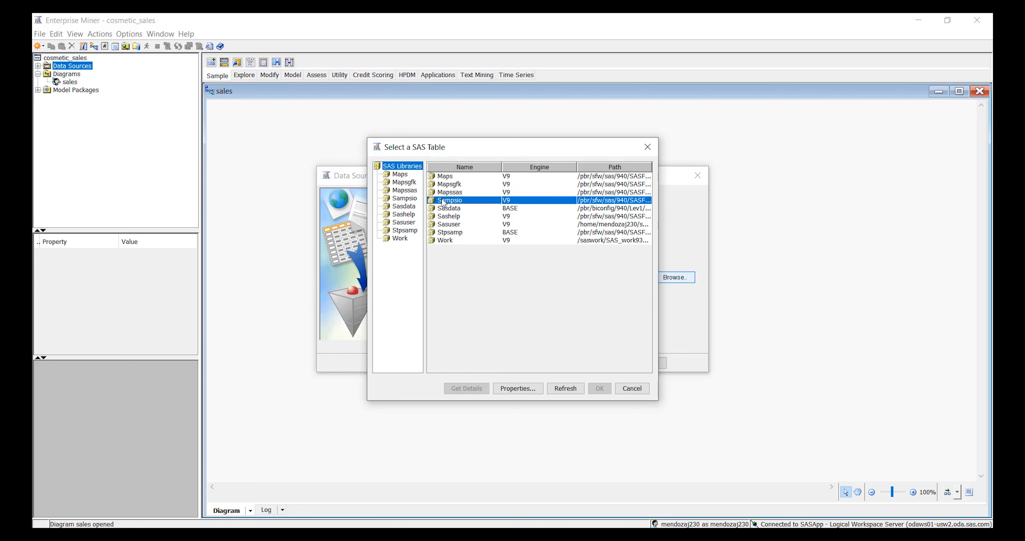
Choose the Cosmetic table from the Sampsio library as the data source and accept the Basic metadata advisor setting
double_click(444, 202)
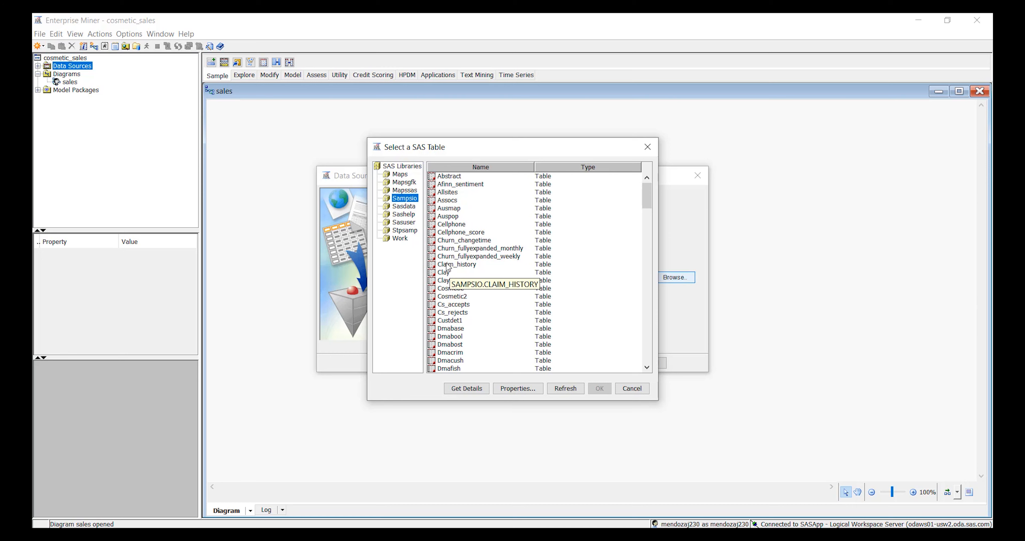
left_click(447, 289)
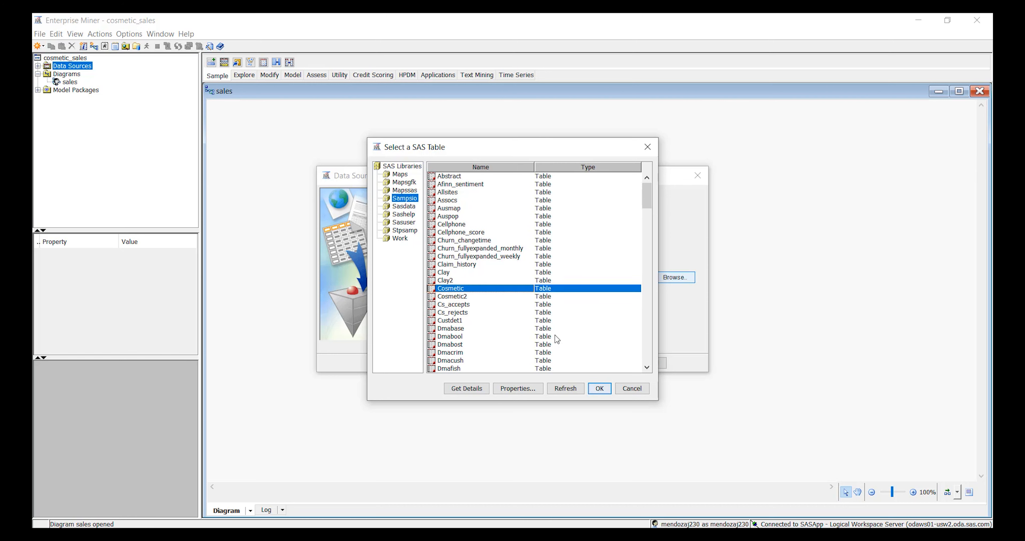
left_click(598, 391)
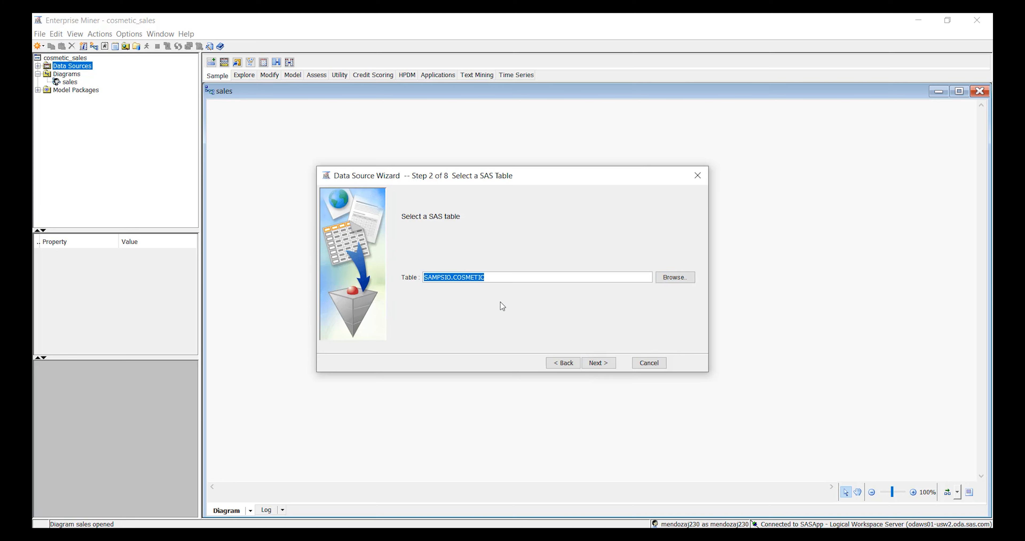
left_click(601, 364)
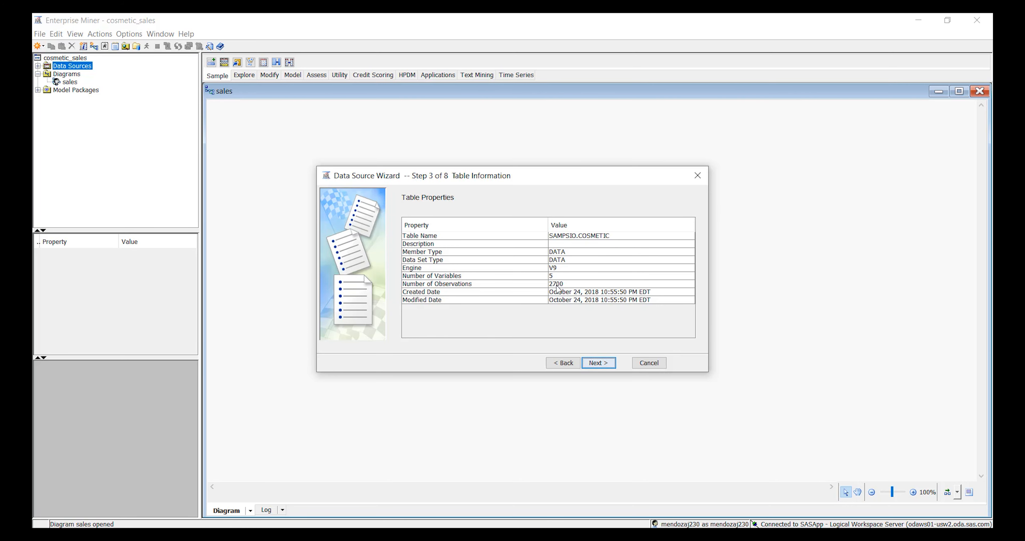
left_click(601, 366)
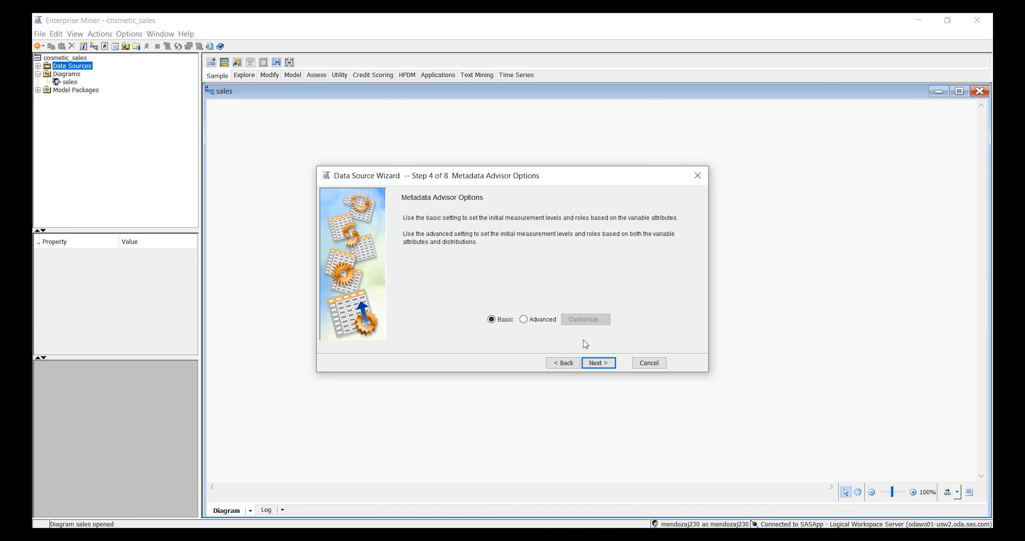
left_click(590, 362)
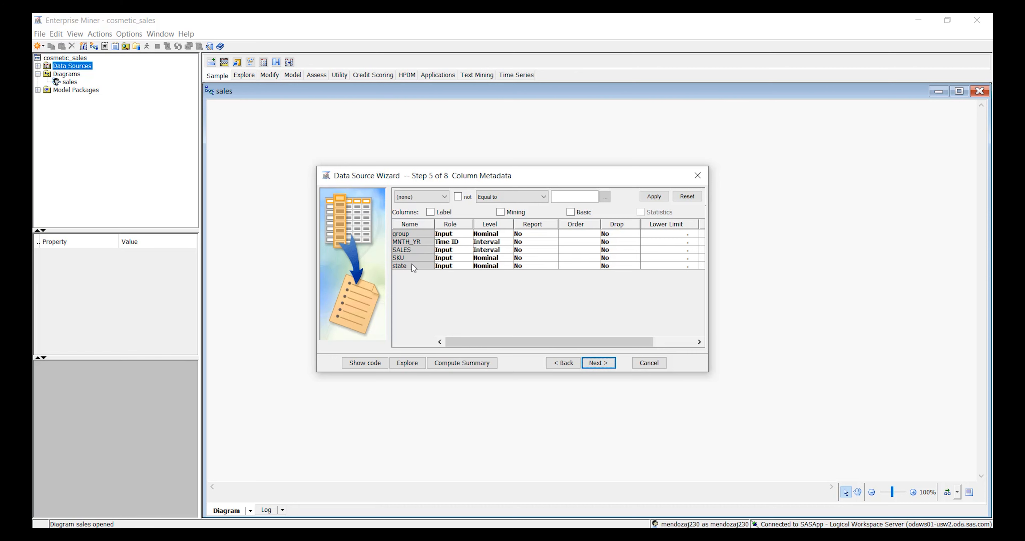
Review the column metadata and explore the sample data and distribution of the group variable
left_click(406, 236)
left_click(406, 244)
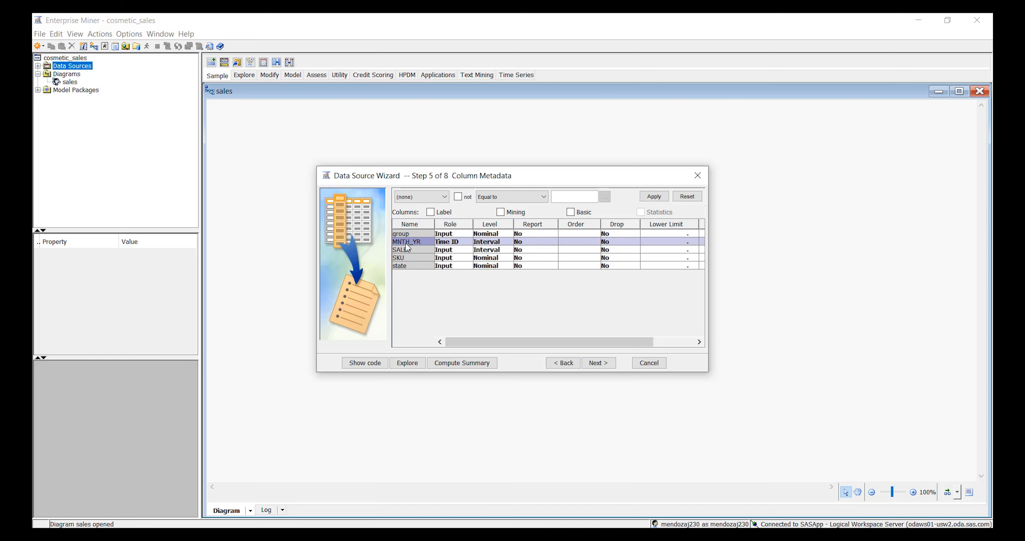
left_click(410, 250)
left_click(411, 263)
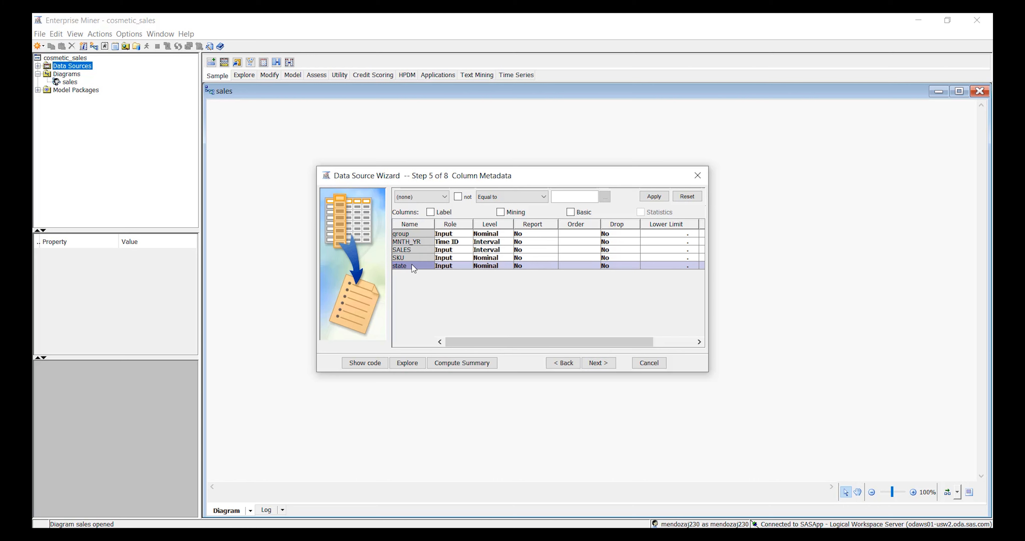
left_click(409, 256)
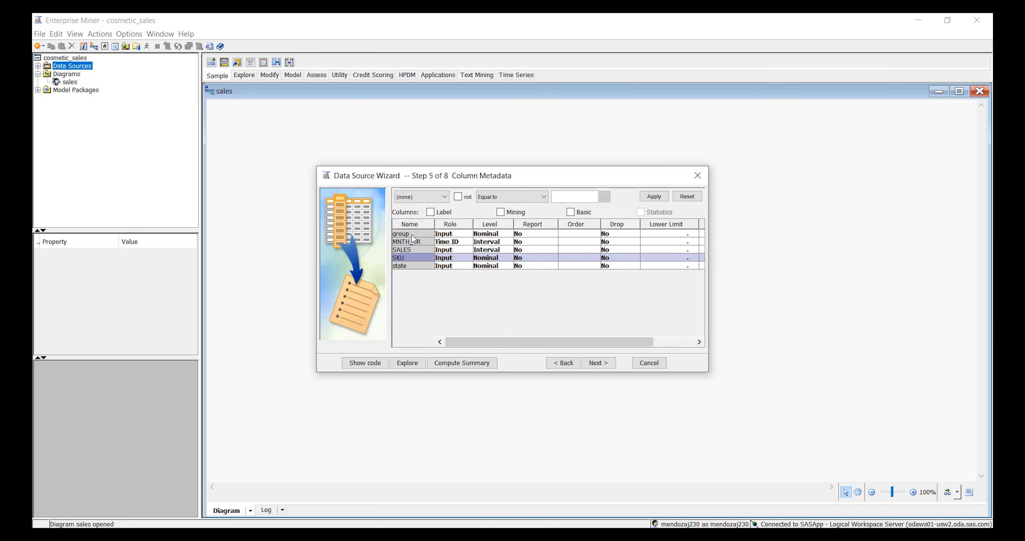
left_click(411, 235)
left_click(411, 364)
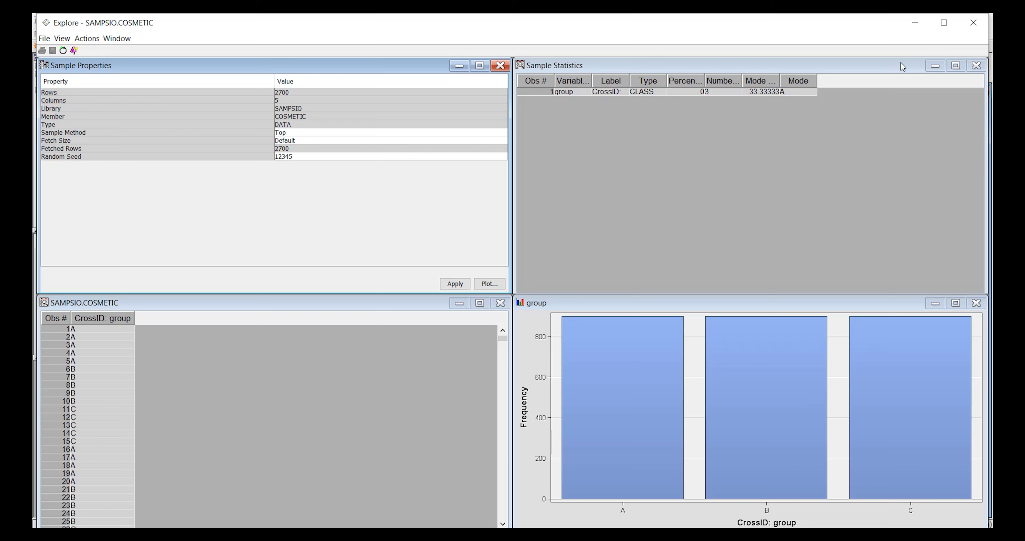
left_click(968, 24)
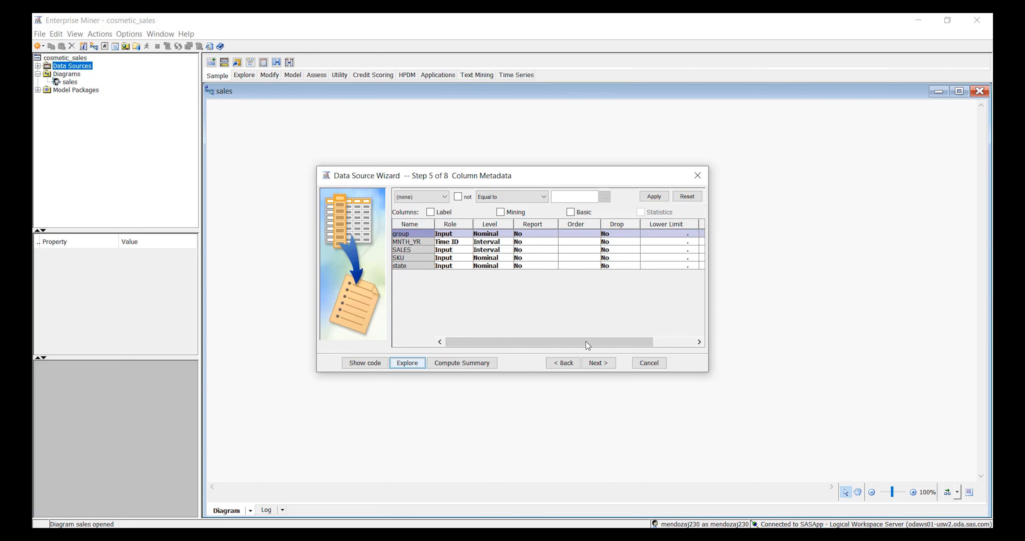
Finish creating the data source without a sample data set, keeping the name COSMETIC and the role Raw
left_click(600, 363)
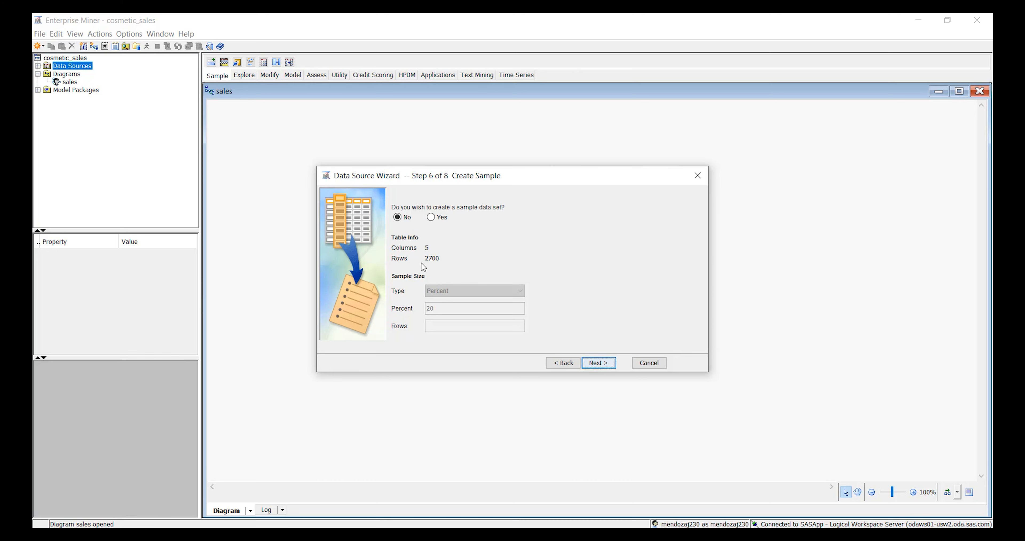
left_click(598, 366)
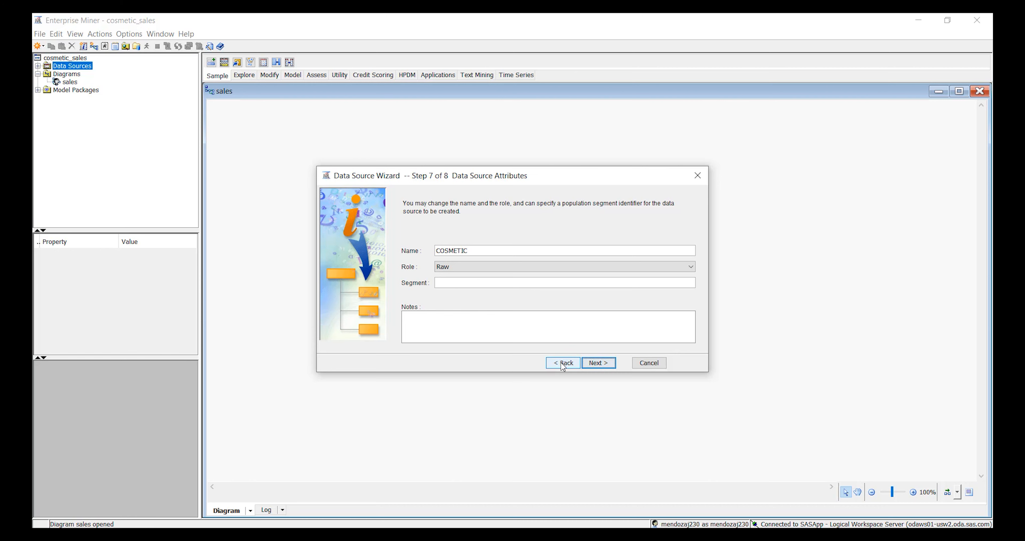
left_click(457, 267)
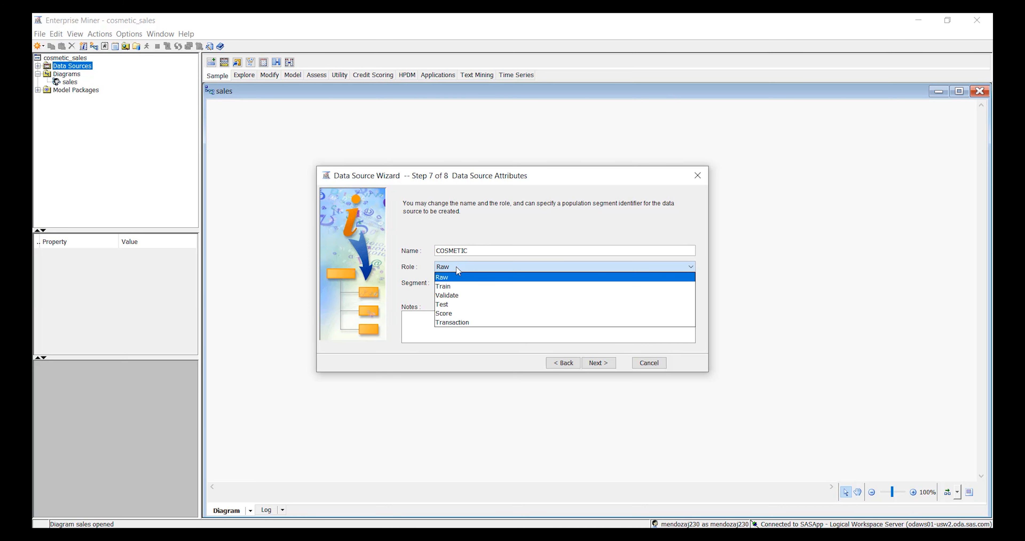
left_click(457, 268)
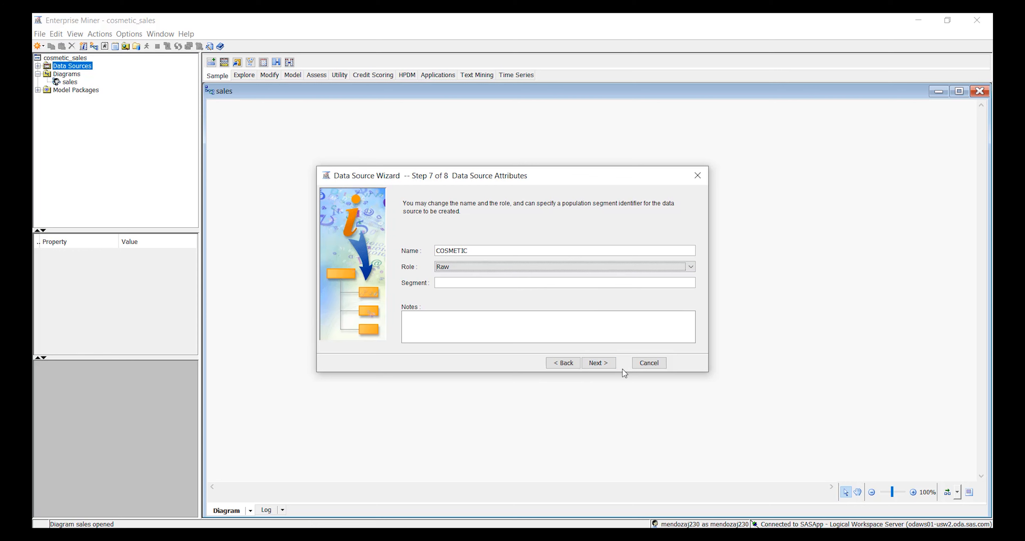
left_click(603, 363)
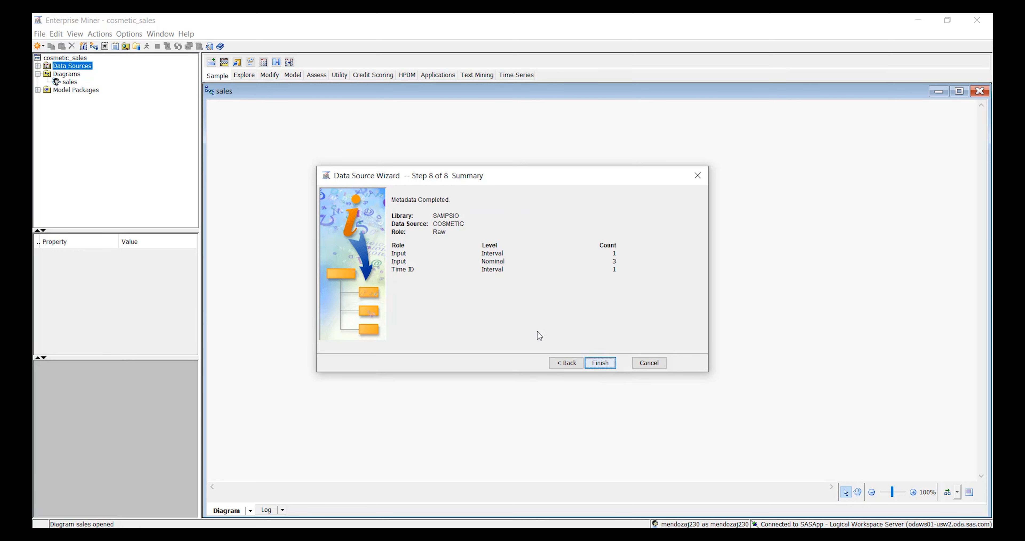
left_click(600, 363)
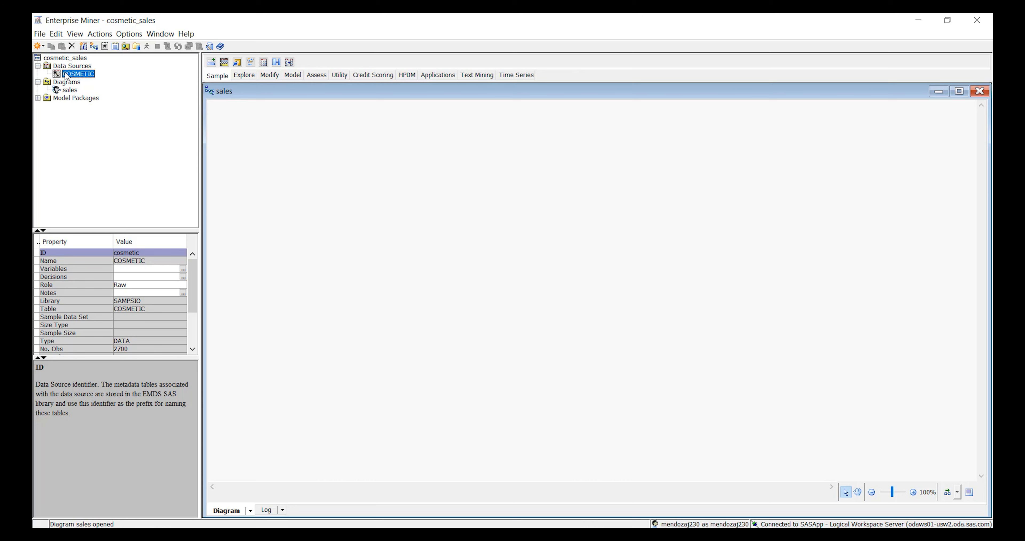
left_click_drag(74, 76, 286, 129)
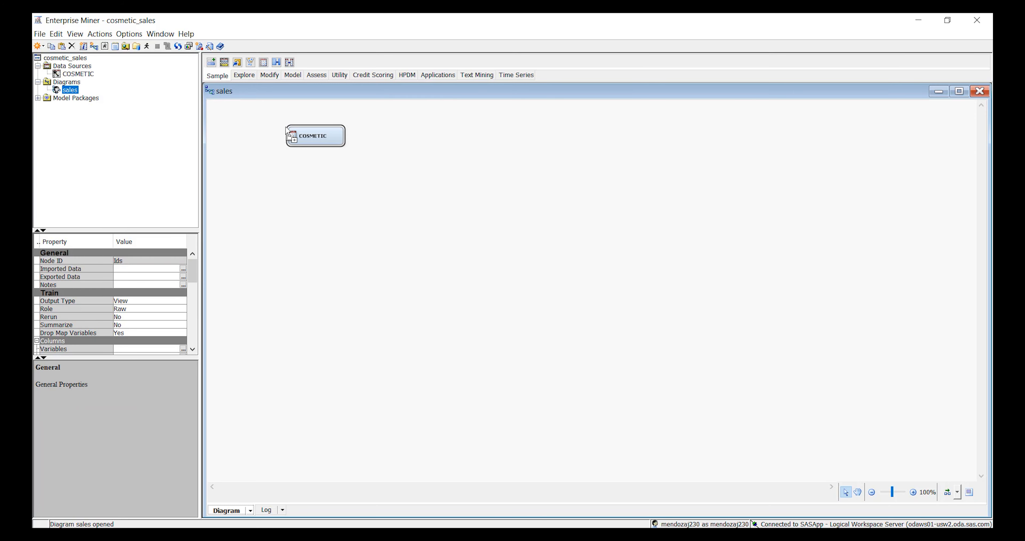
right_click(309, 135)
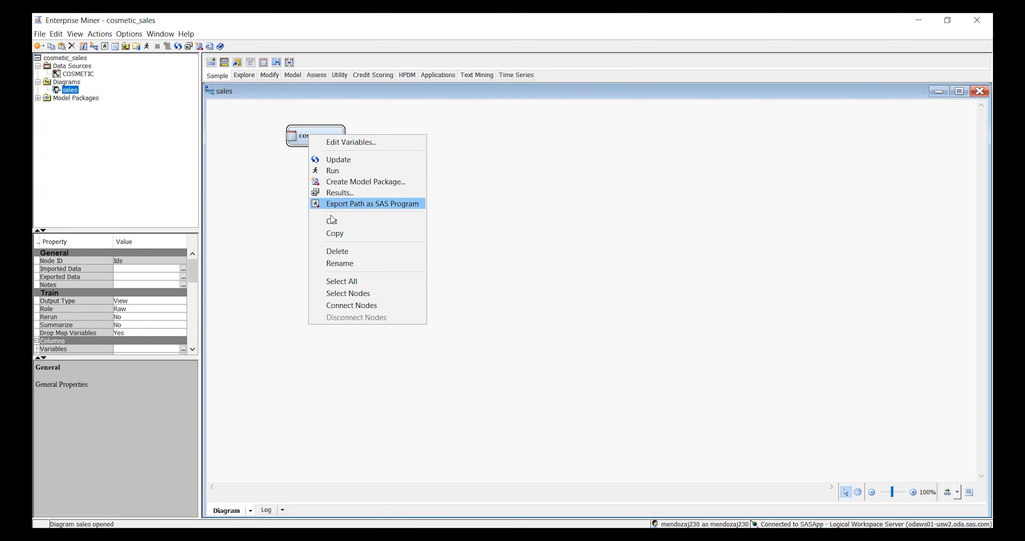
left_click(335, 251)
left_click(573, 318)
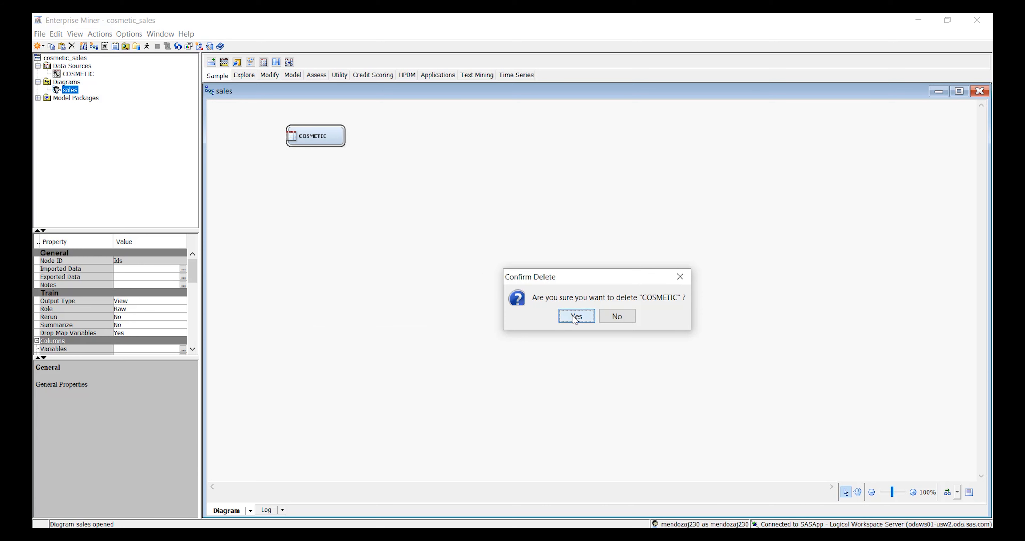
Place the COSMETIC data source in the sales diagram and add a Graph Explore node below it
left_click(73, 74)
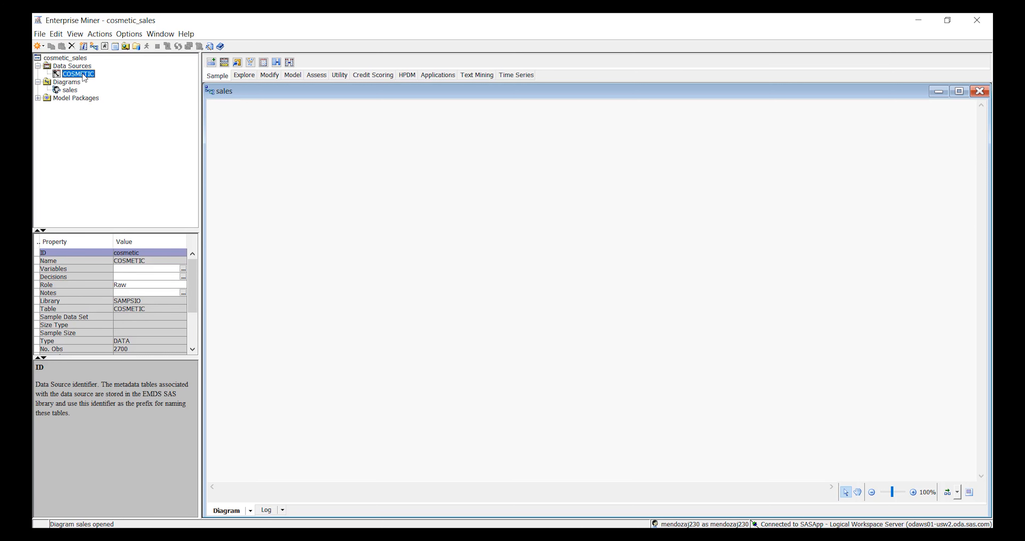
left_click_drag(83, 74, 298, 119)
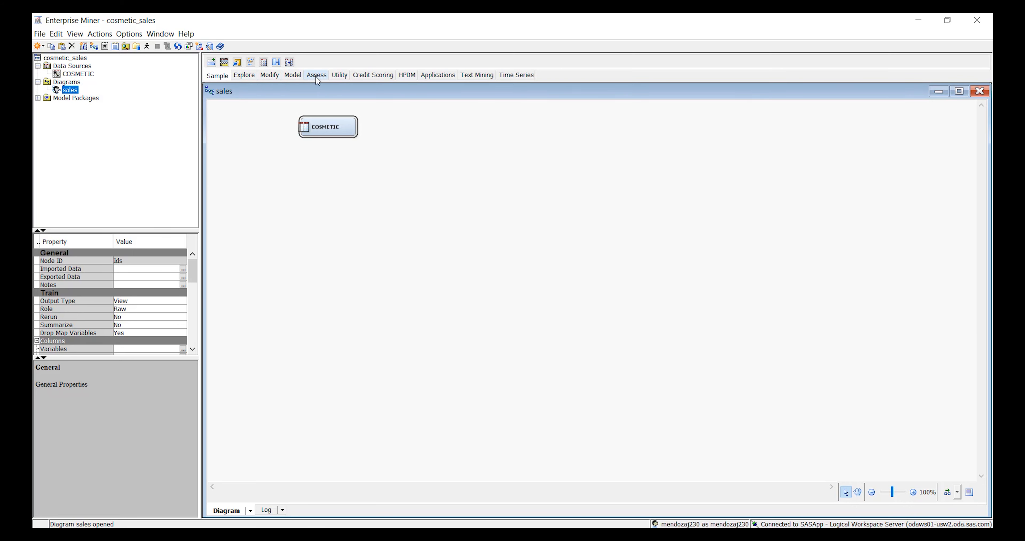
left_click(244, 77)
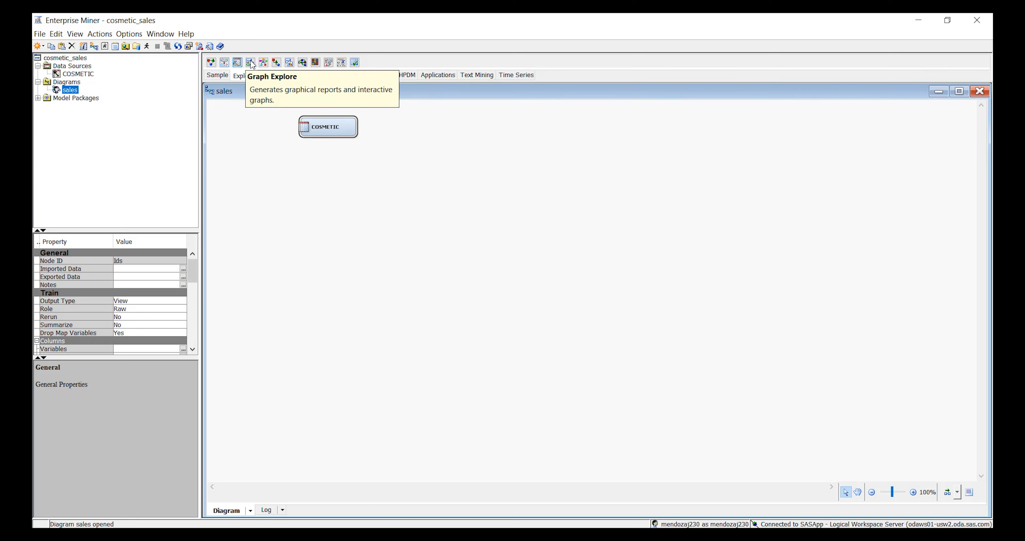
left_click_drag(252, 64, 326, 182)
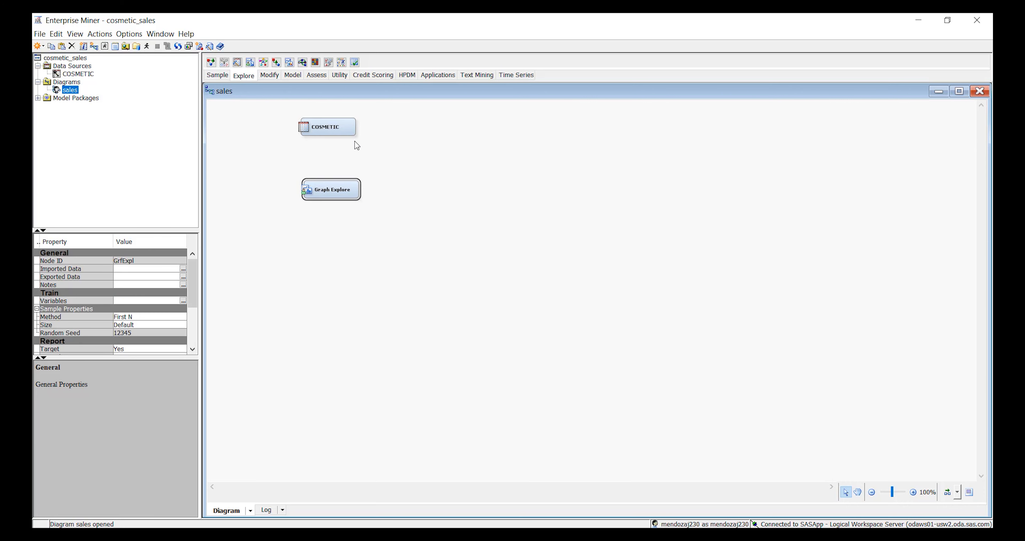
Connect COSMETIC to the Graph Explore node and move Graph Explore to the right of COSMETIC
mouse_move(360, 126)
left_mouse_down()
mouse_move(370, 152)
mouse_move(338, 190)
mouse_move(360, 161)
mouse_move(362, 123)
mouse_move(368, 135)
mouse_move(325, 185)
left_mouse_up()
left_click_drag(341, 189, 478, 124)
left_click(387, 200)
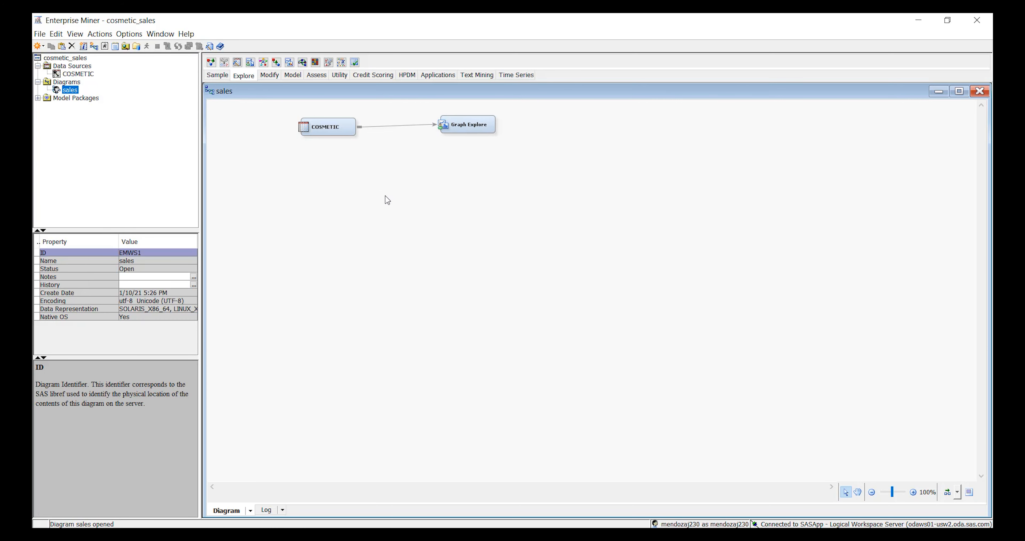
Switch the diagram layout to vertical, and return it to horizontal
right_click(542, 176)
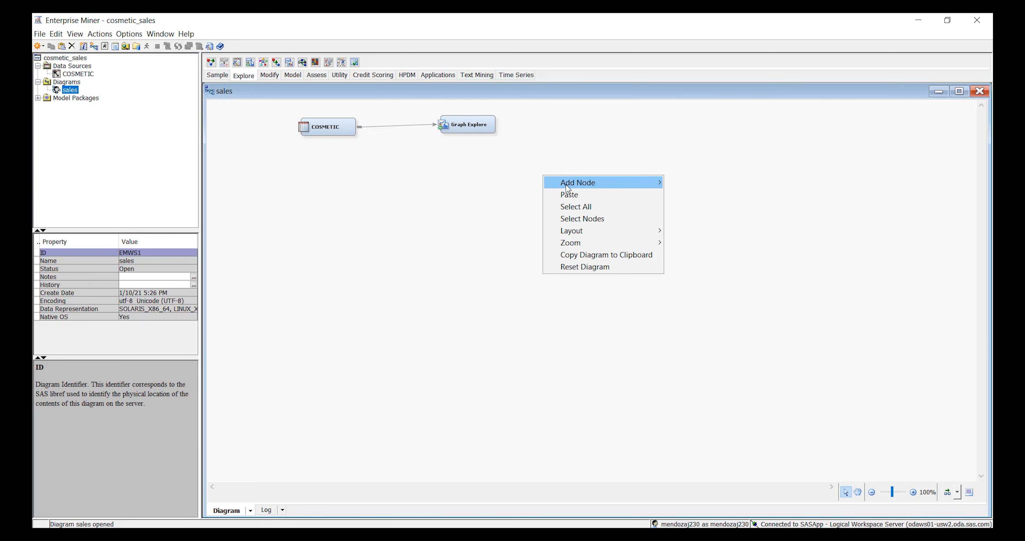
mouse_move(619, 229)
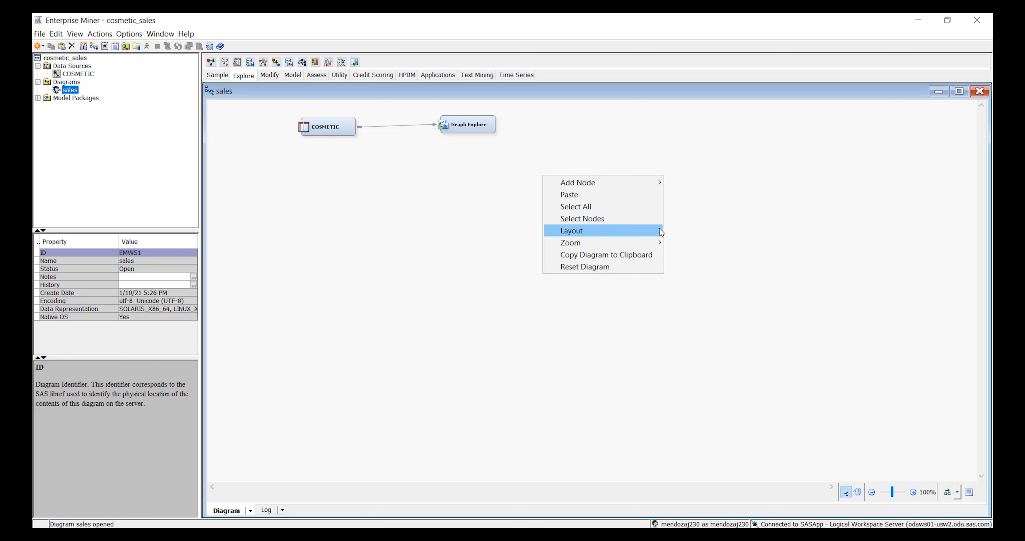
left_click(694, 243)
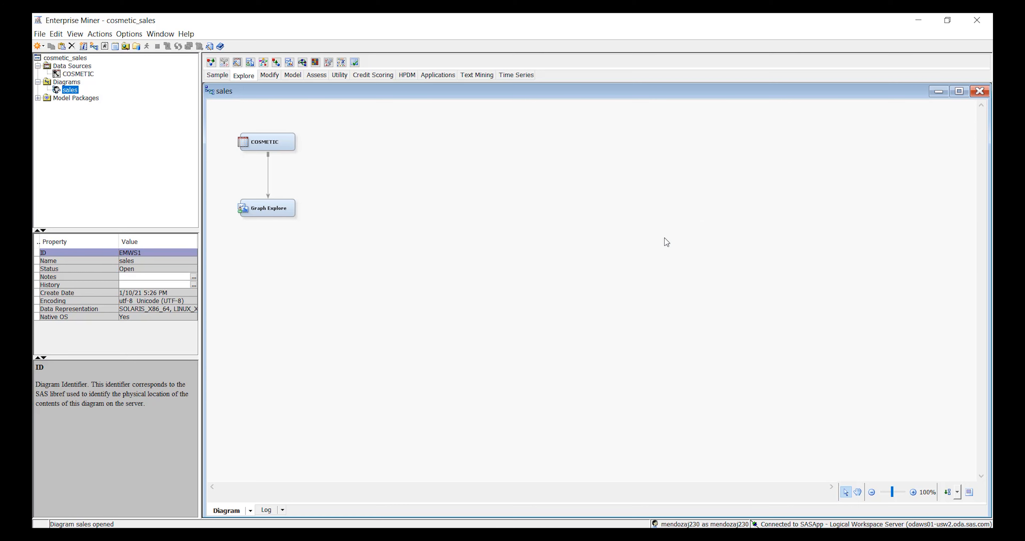
right_click(350, 204)
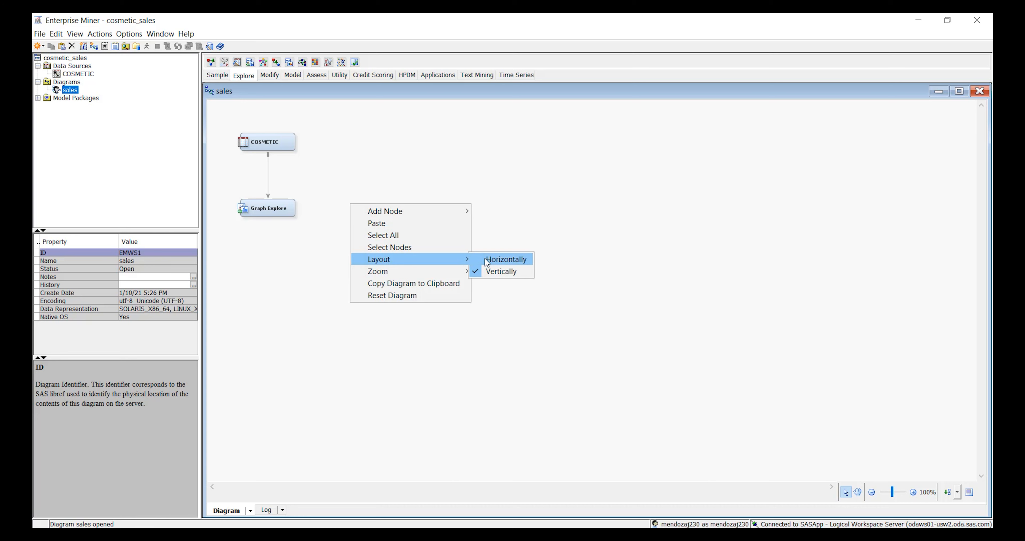
left_click(484, 258)
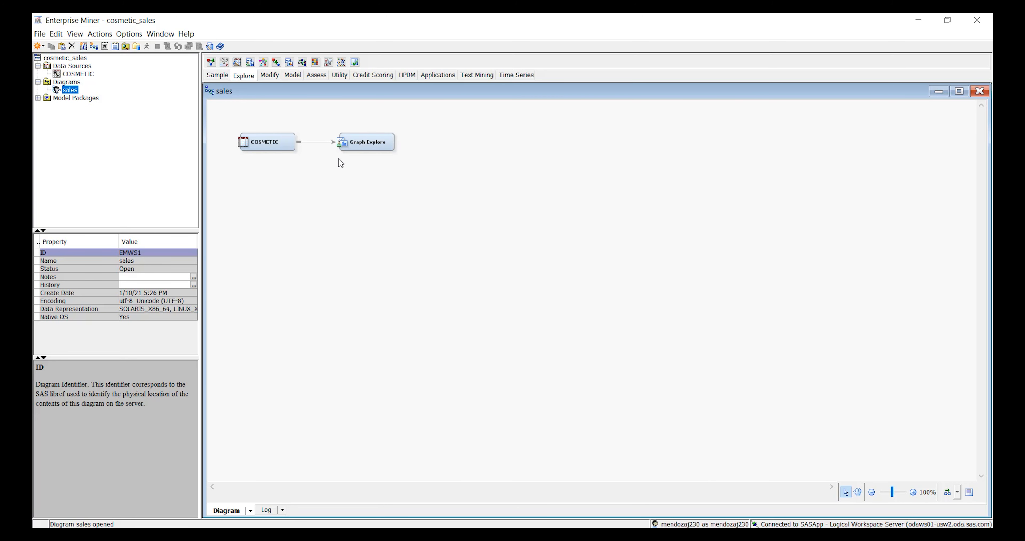
left_click(283, 148)
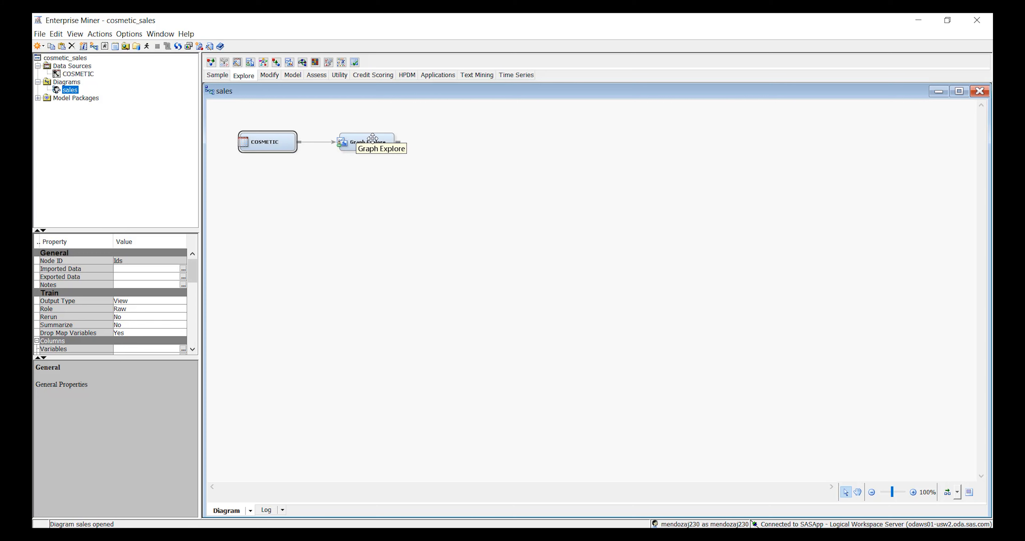
left_click(347, 147)
left_click(271, 145)
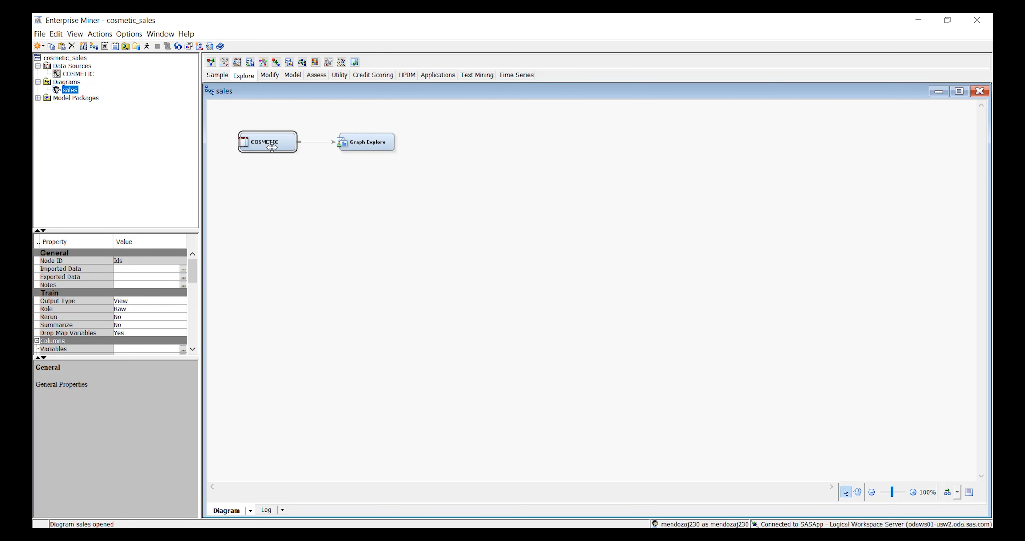
Run the path through the Graph Explore node in the sales diagram
left_click(357, 143)
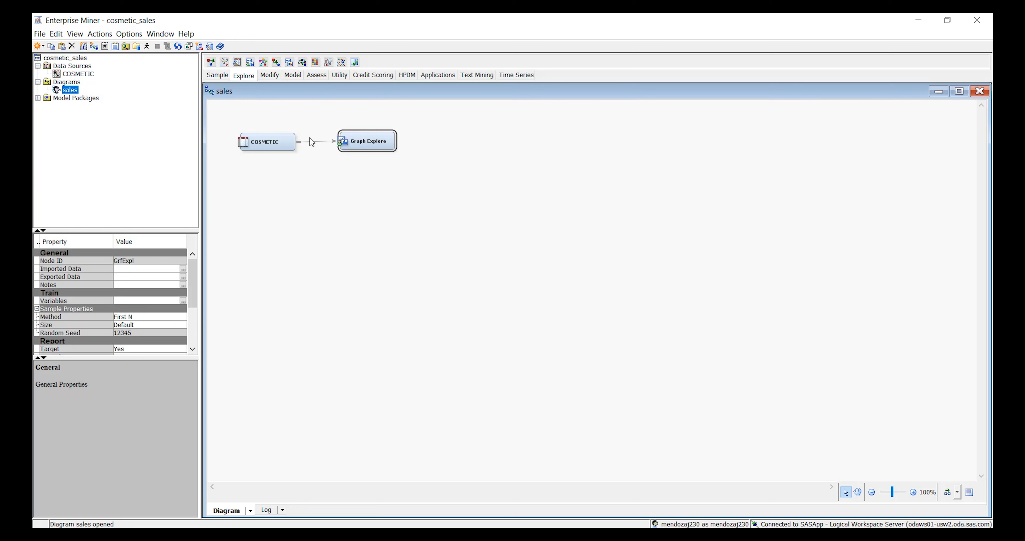
right_click(383, 136)
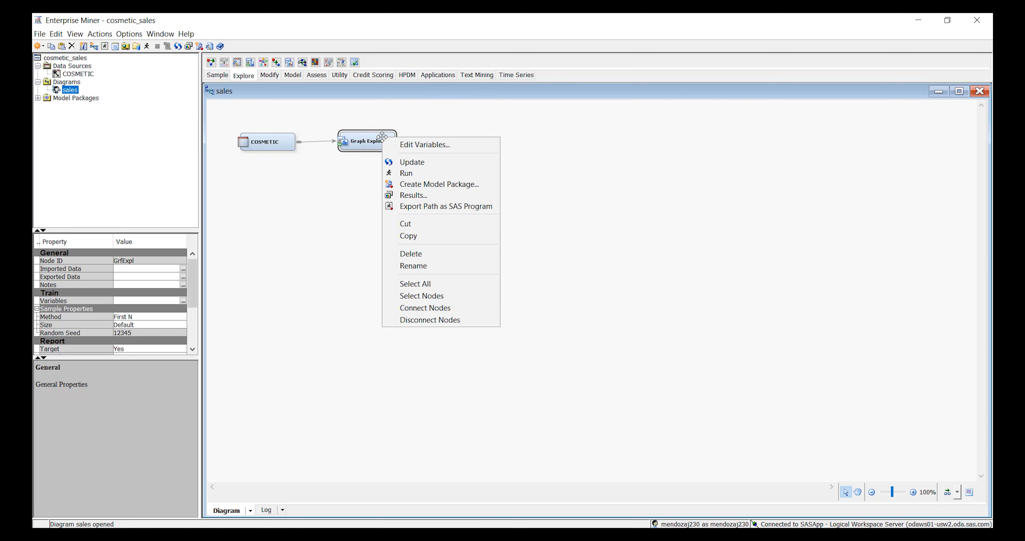
left_click(408, 173)
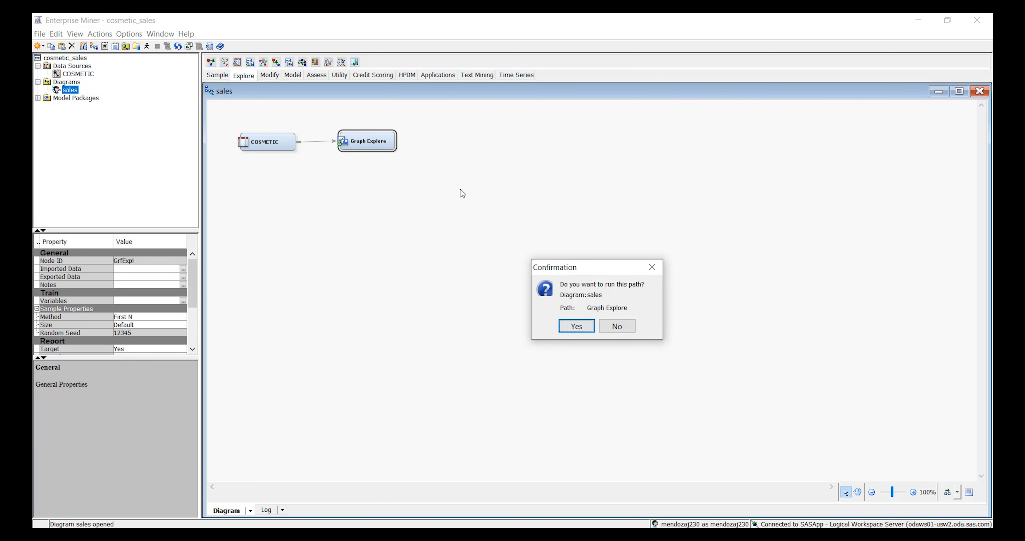
left_click(581, 328)
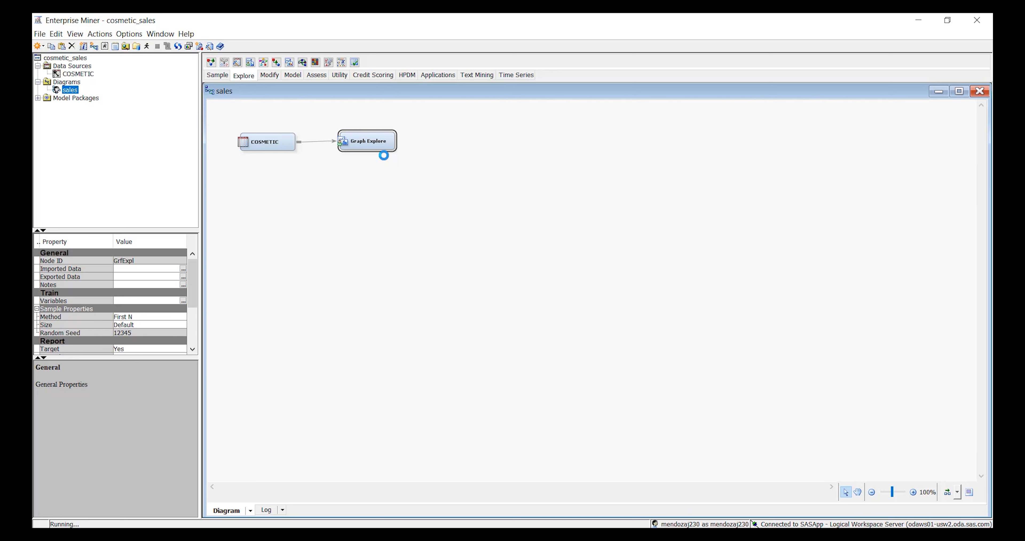
Open the results of the Graph Explore node
right_click(372, 139)
left_click(325, 174)
left_click(336, 179)
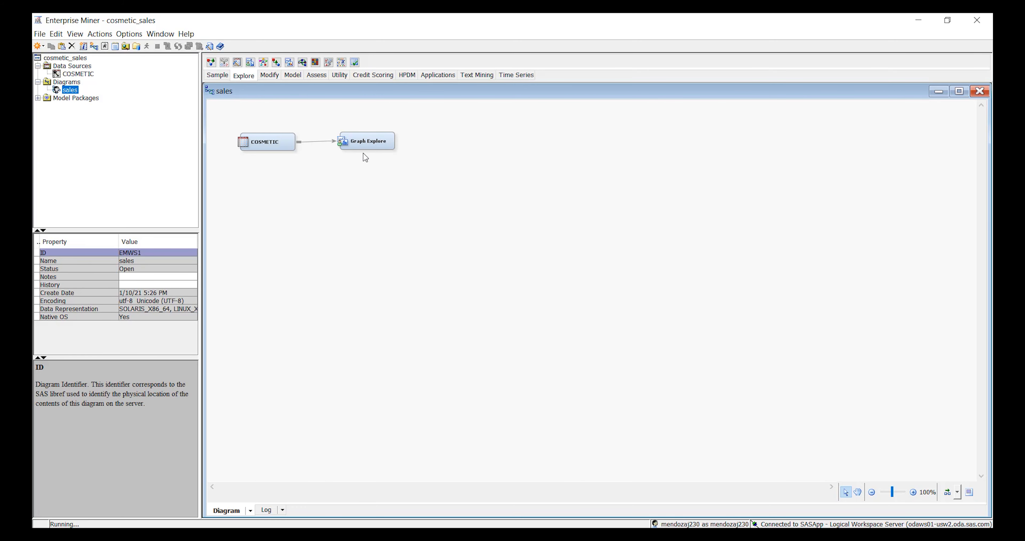
left_click(372, 140)
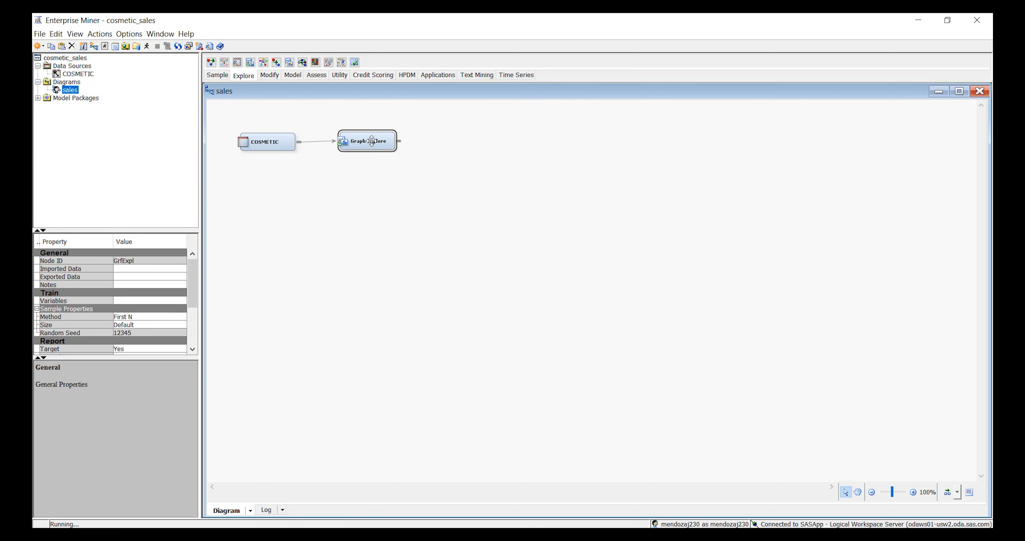
right_click(387, 145)
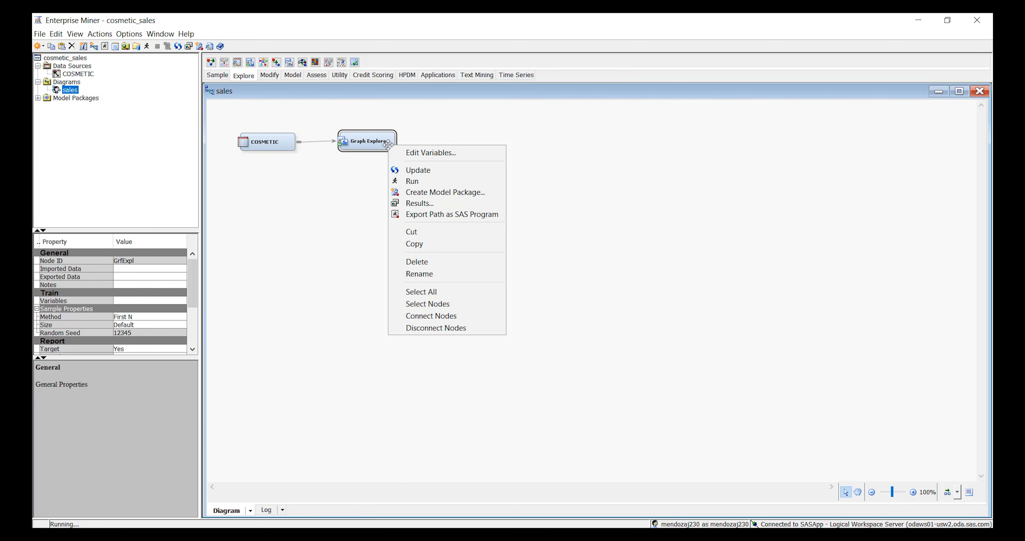
left_click(414, 206)
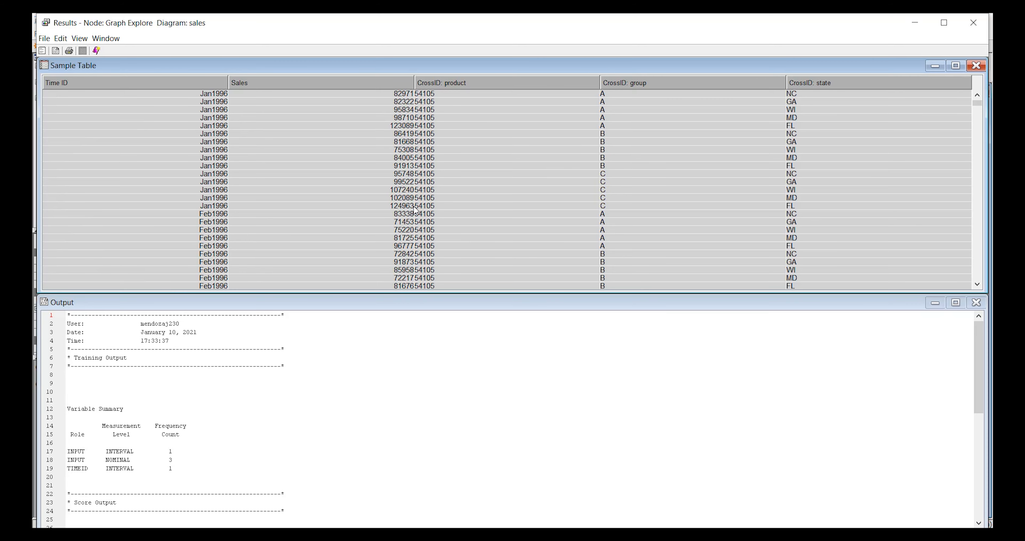
mouse_move(471, 36)
left_mouse_down()
mouse_move(521, 231)
mouse_move(455, 123)
mouse_move(480, 80)
mouse_move(467, 32)
left_mouse_up()
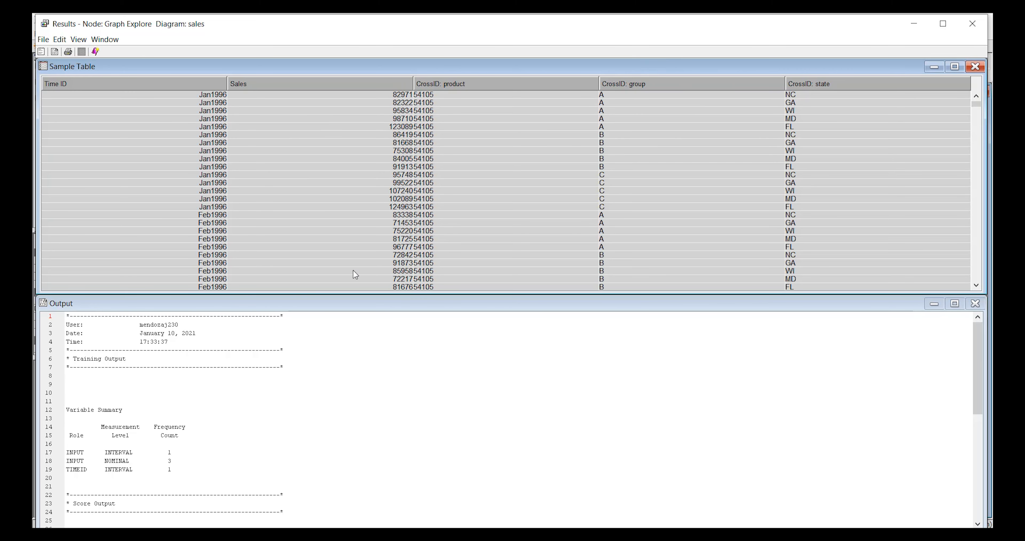
left_click(79, 40)
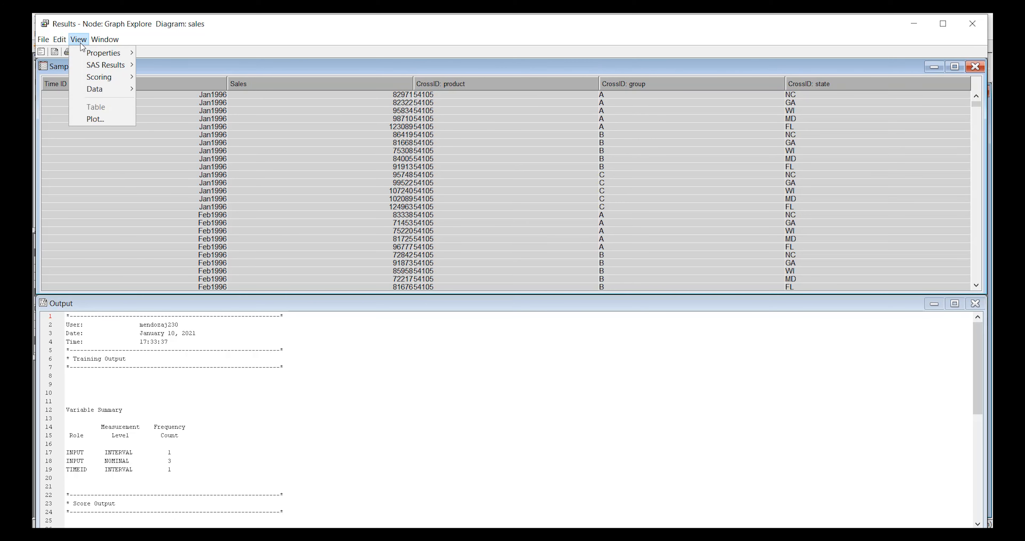
left_click(102, 121)
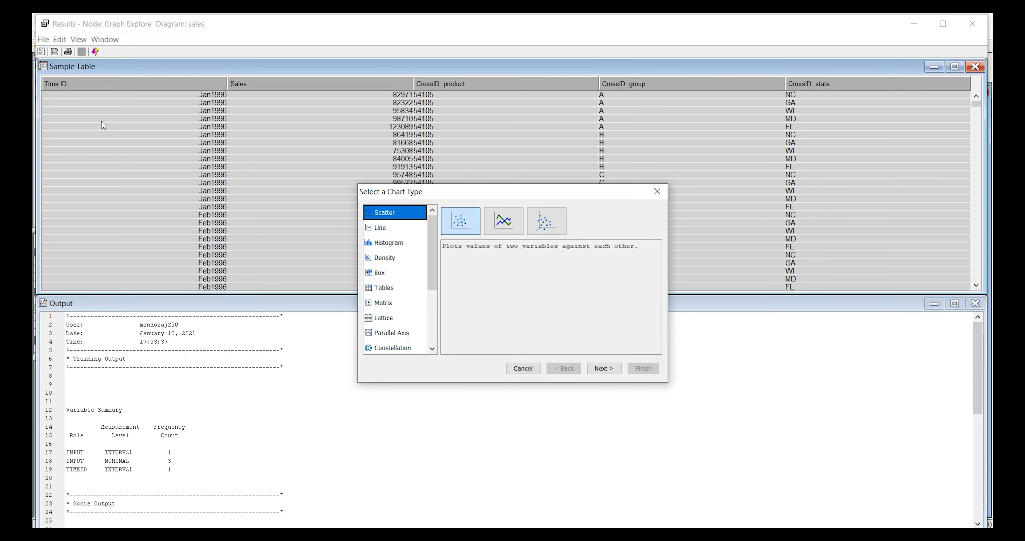
left_click(527, 371)
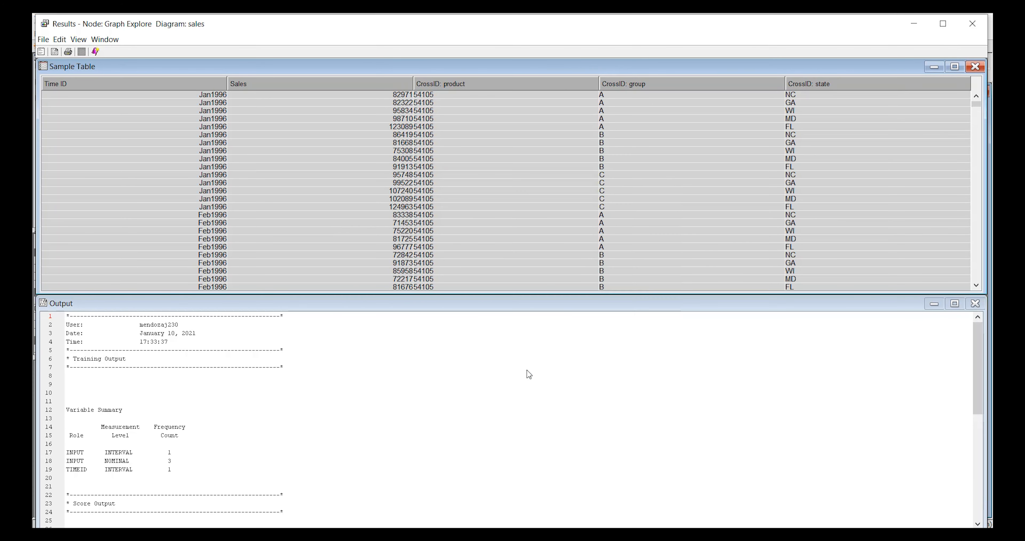
Enlarge the Output window to read the training output and variable summary, and restore its size
left_click(311, 309)
double_click(311, 309)
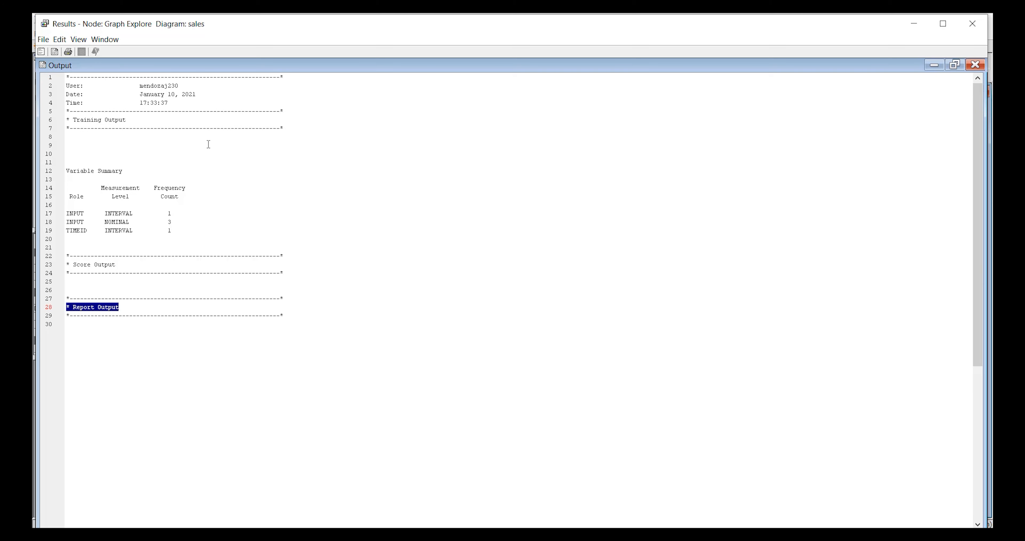
left_click(954, 66)
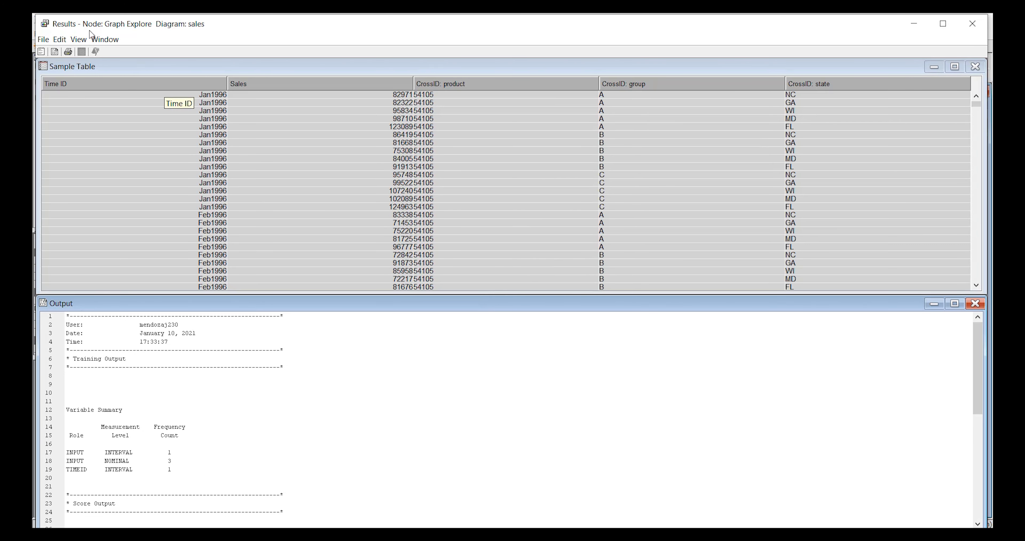
Start a new plot from the Sample Table, using the vertical Bar chart type
left_click(79, 39)
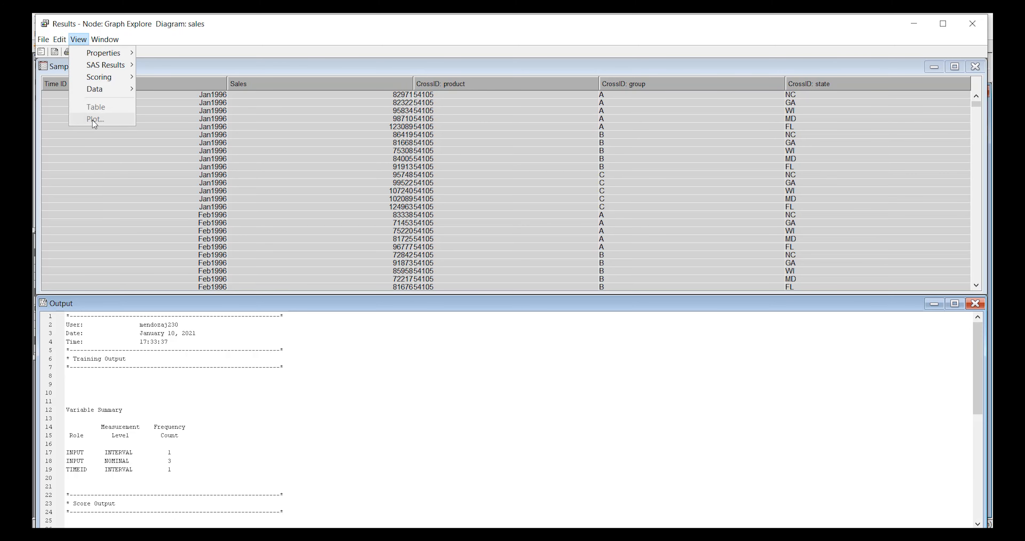
left_click(190, 69)
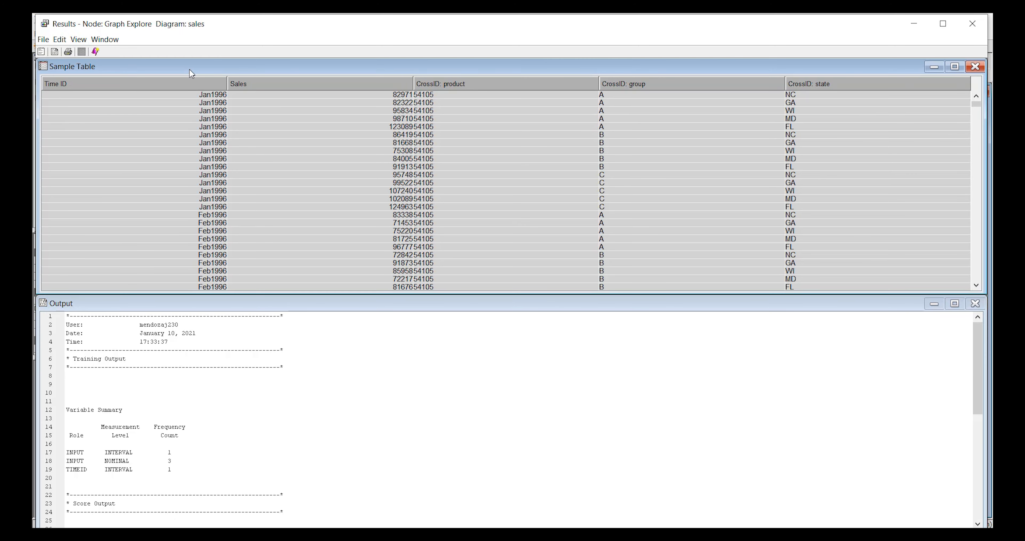
left_click(79, 40)
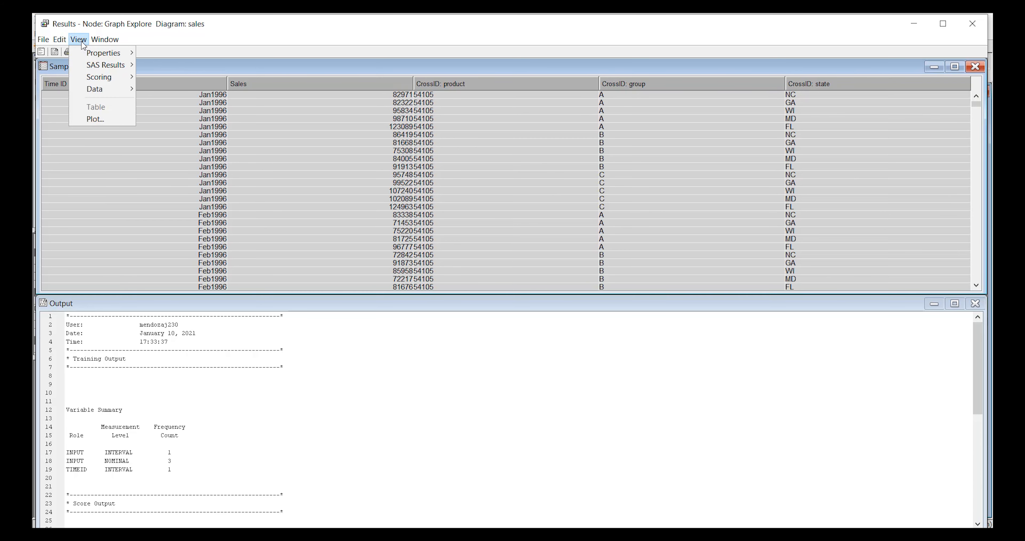
left_click(99, 117)
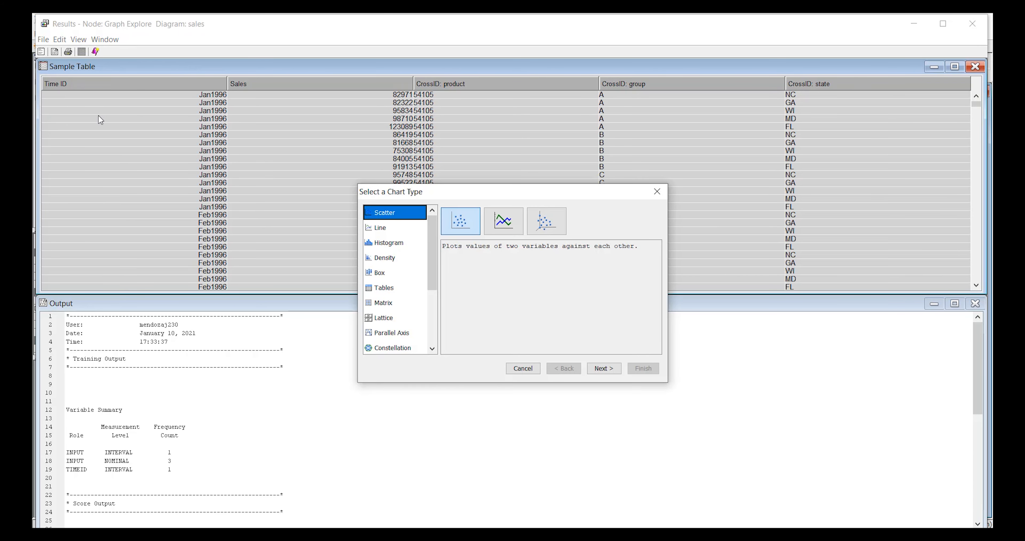
left_click_drag(434, 241, 410, 296)
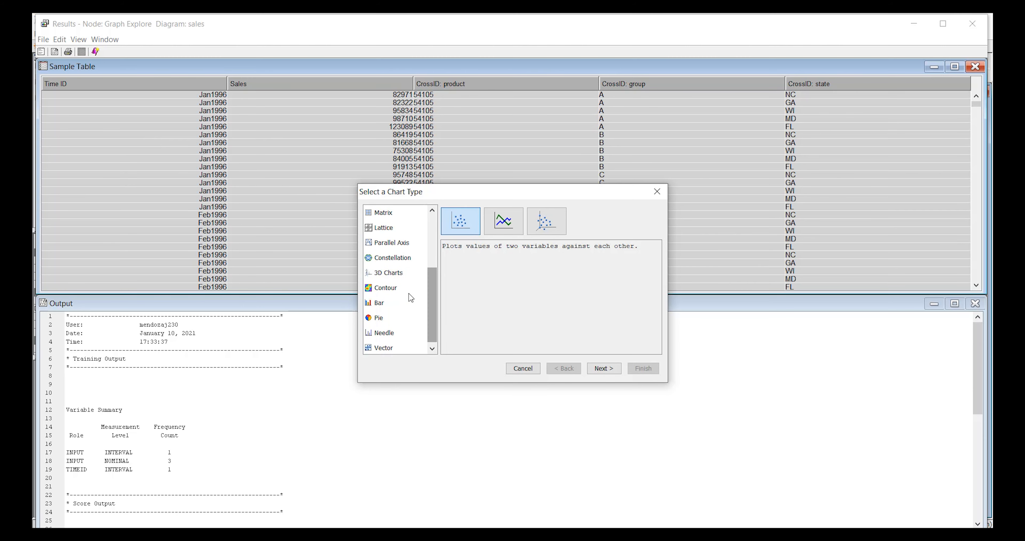
left_click(376, 305)
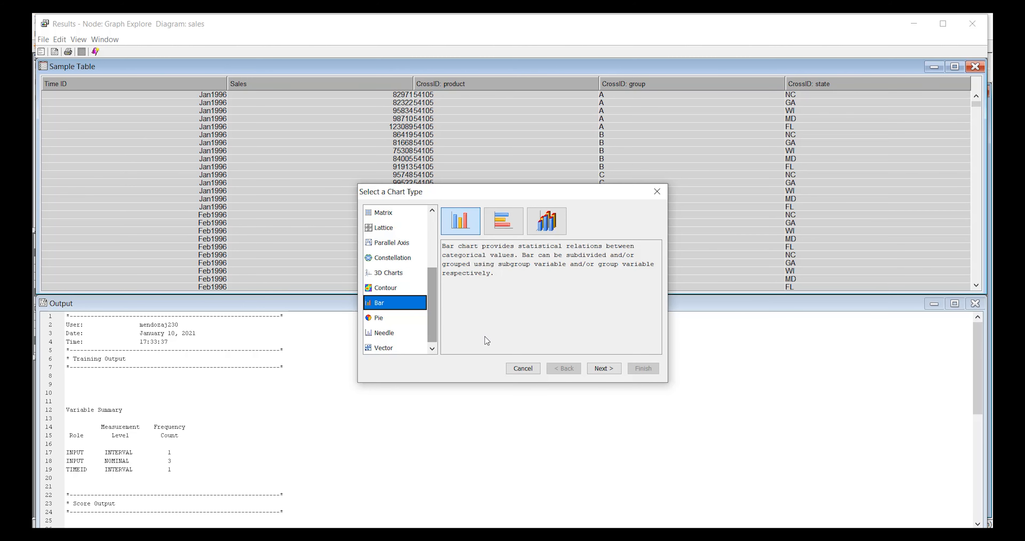
left_click(598, 371)
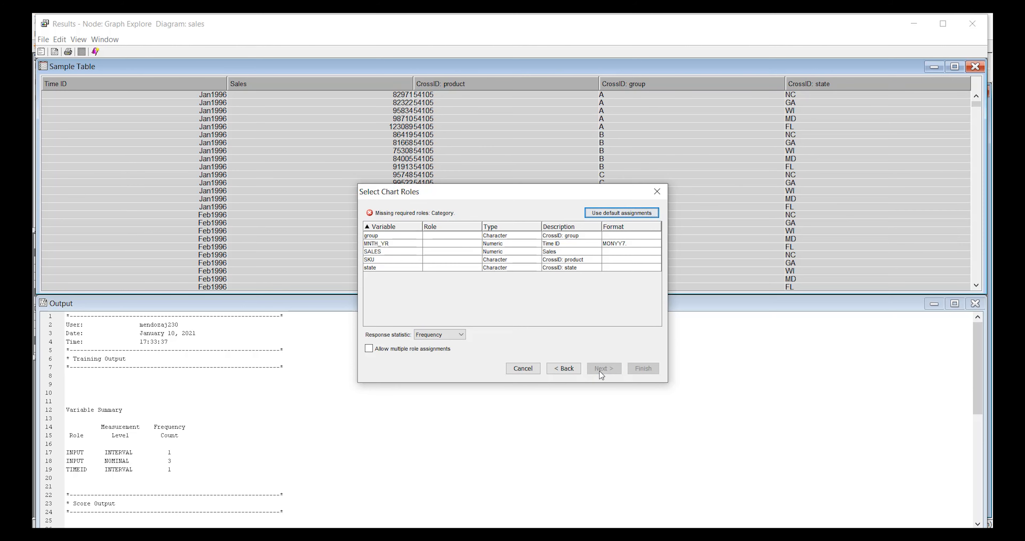
Assign group as the category and SALES as the response of the bar chart, without adding a WHERE filter
left_click(447, 235)
left_click(448, 253)
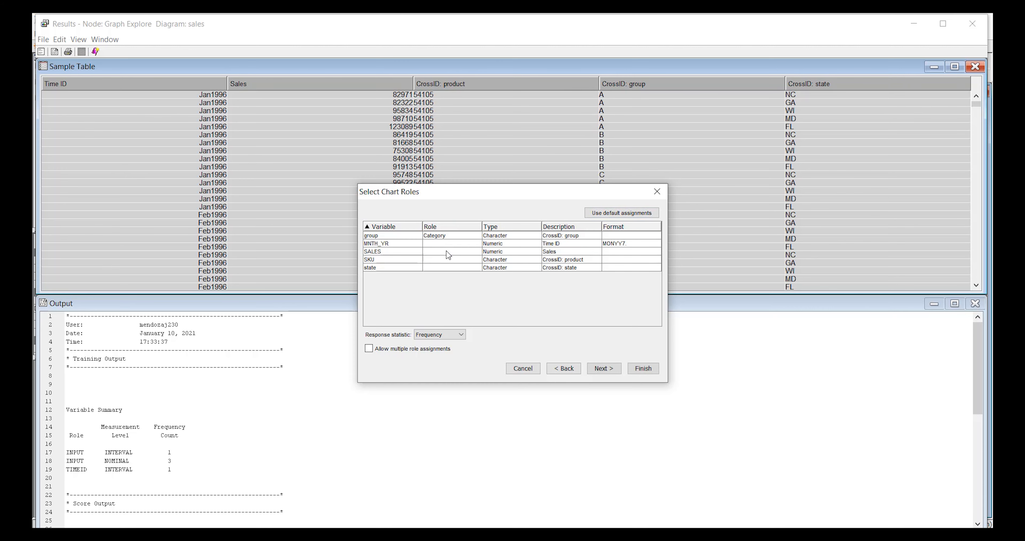
left_click(431, 252)
left_click(437, 277)
left_click(599, 370)
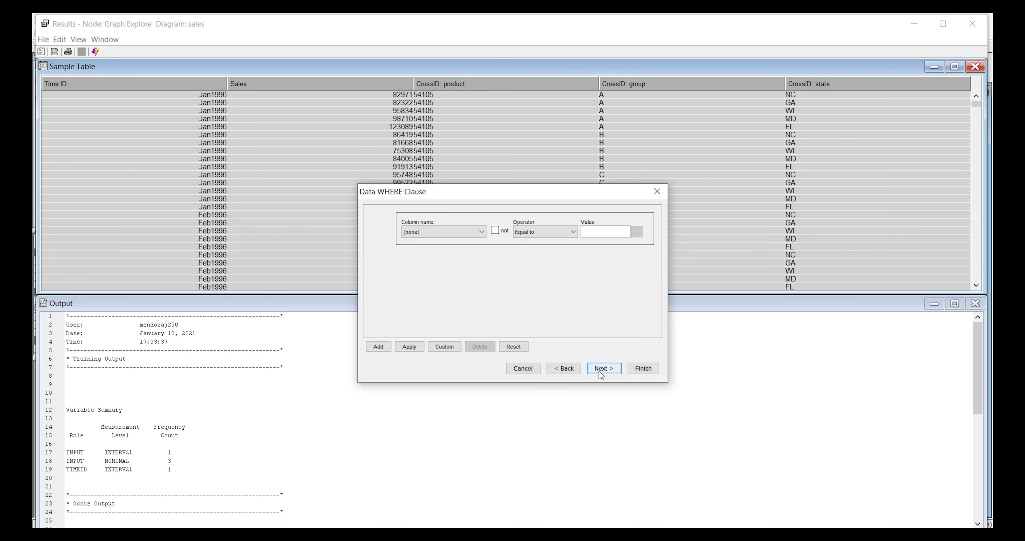
left_click(601, 370)
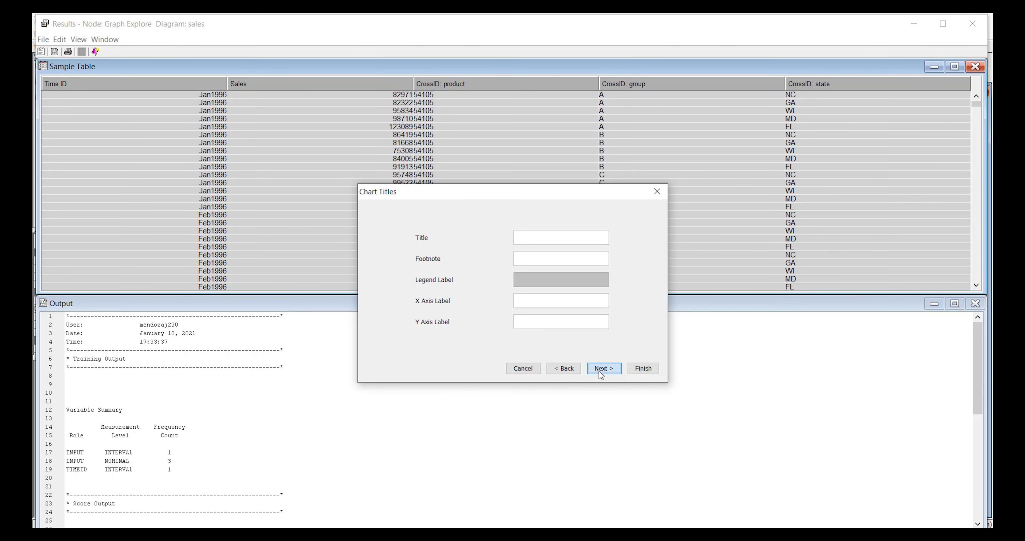
Title the chart "Sales by Group", label the X axis "Group" and the Y axis "Sales", and finish creating it
left_click(535, 238)
type("Sales by Gro")
type("Group")
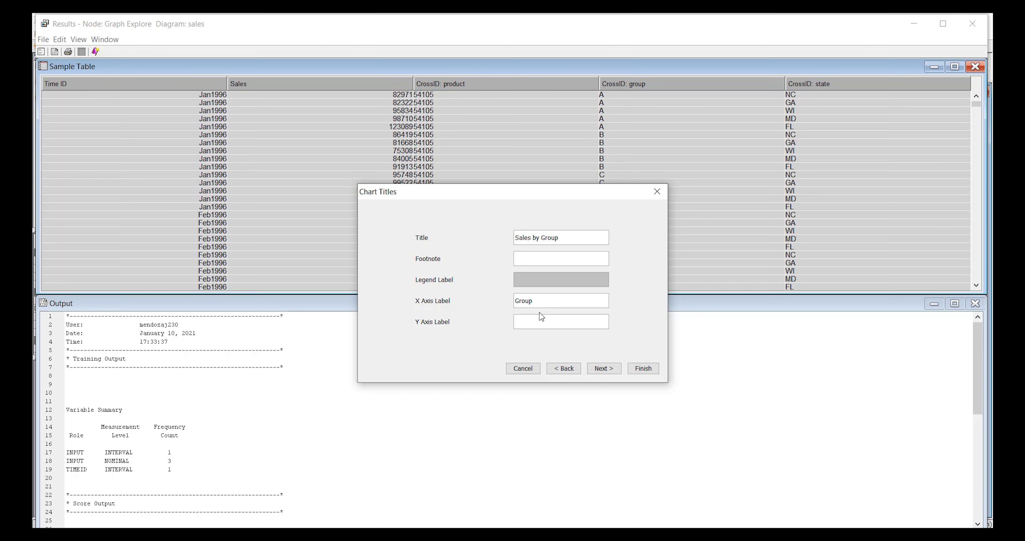
type("Sales")
left_click(603, 368)
left_click(640, 368)
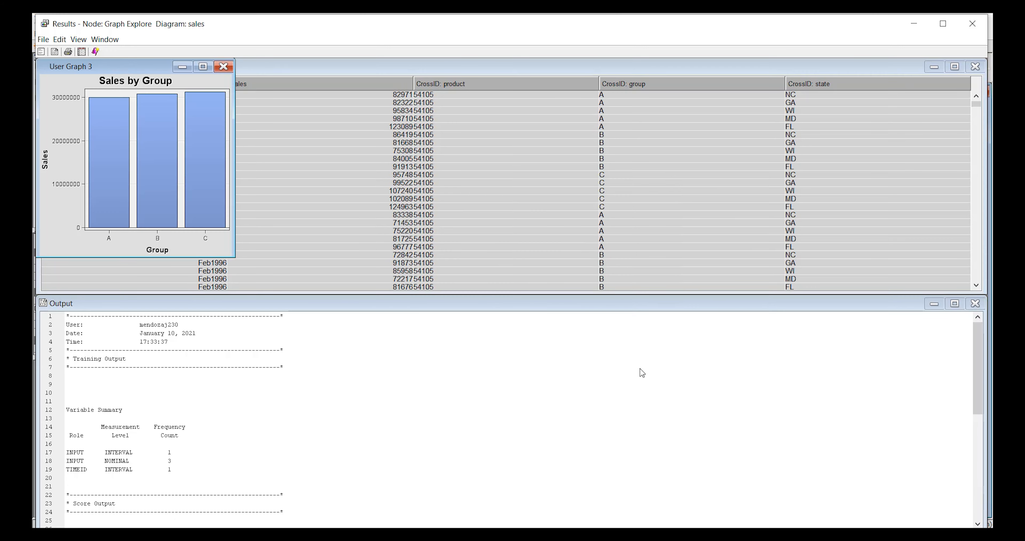
Move the Sales by Group graph to the middle of the results, widen it, and select the bar for group C
left_click_drag(151, 66, 392, 134)
left_click_drag(474, 316, 623, 342)
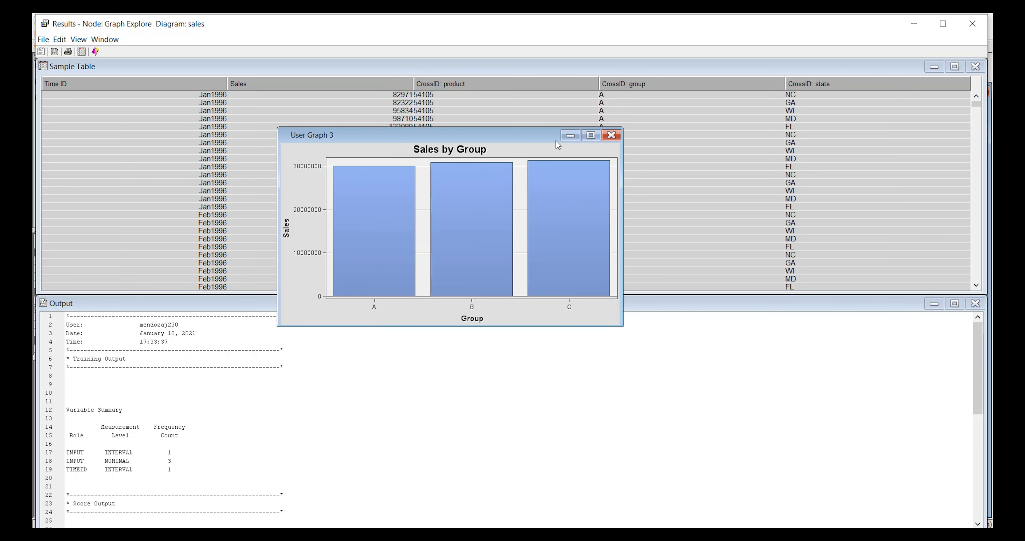
left_click(573, 180)
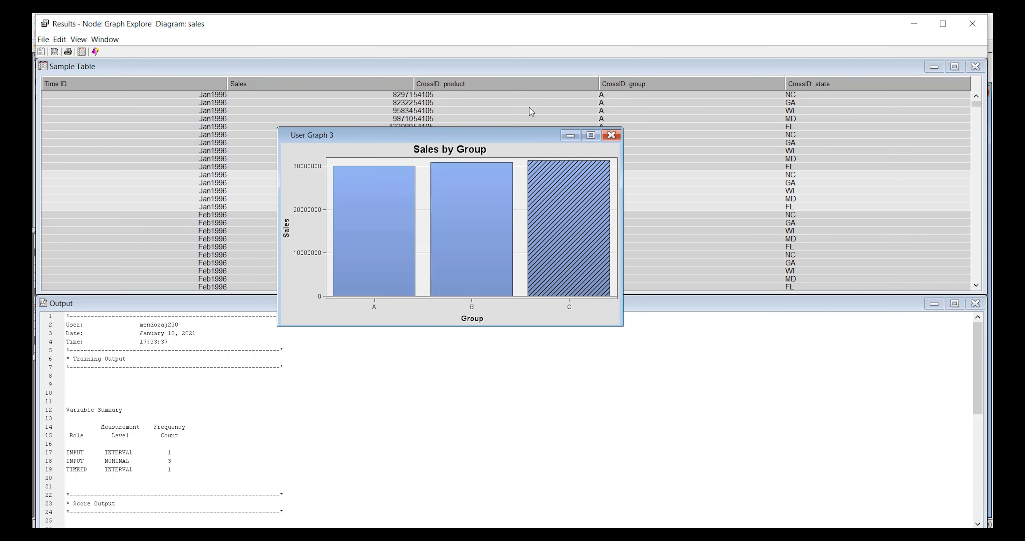
Show value labels on the bars of the Sales by Group graph and make the graph taller
right_click(549, 191)
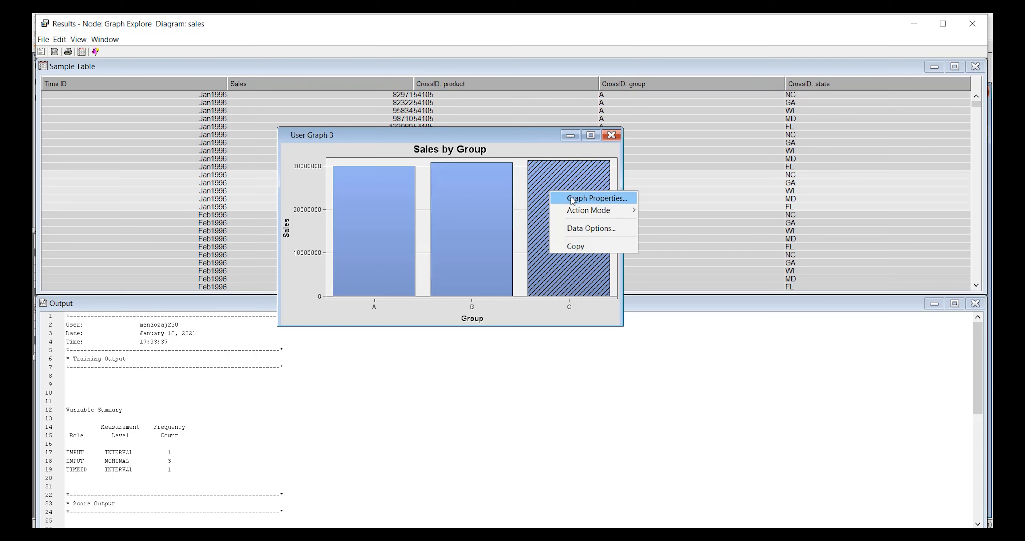
left_click(584, 198)
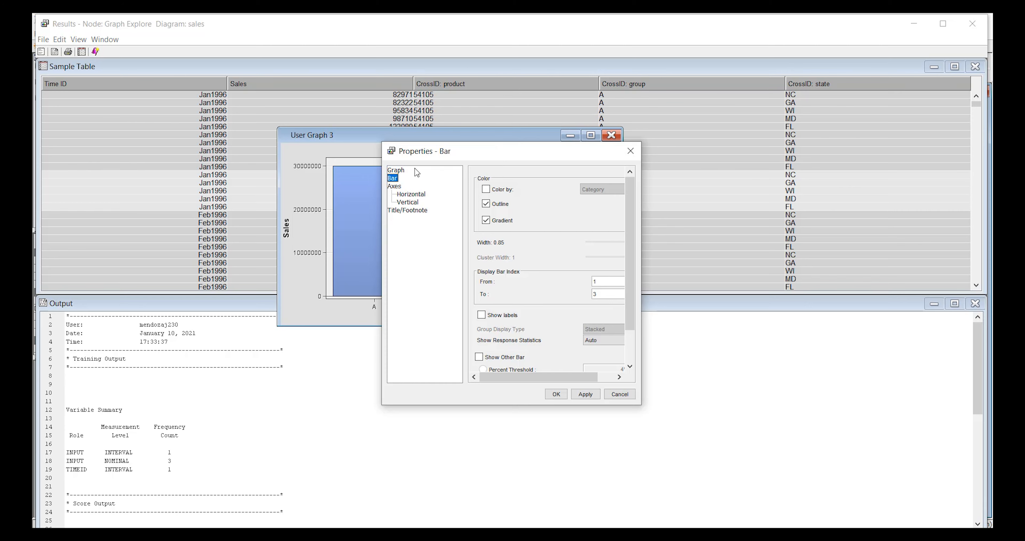
left_click(398, 170)
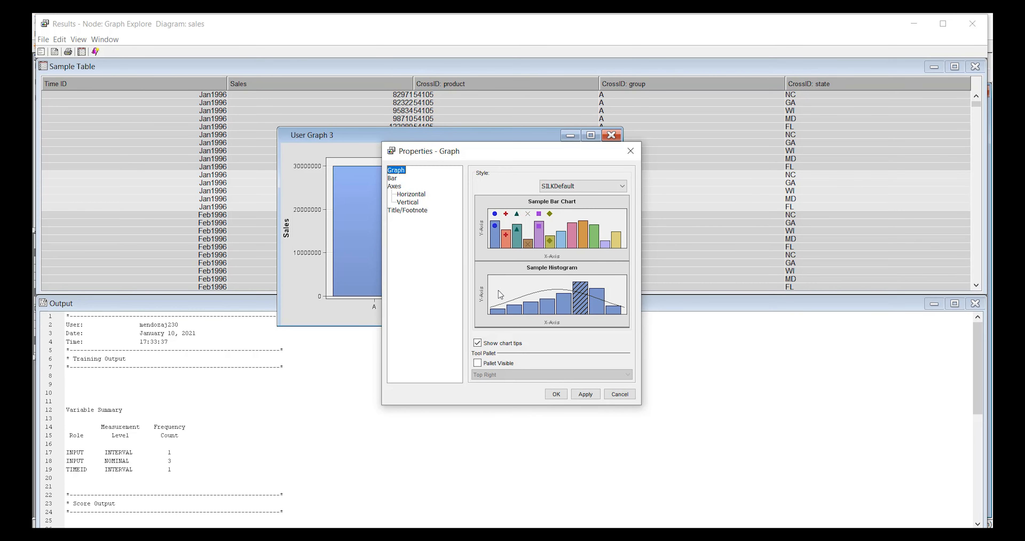
left_click(393, 178)
scroll(527, 300, "down", 1)
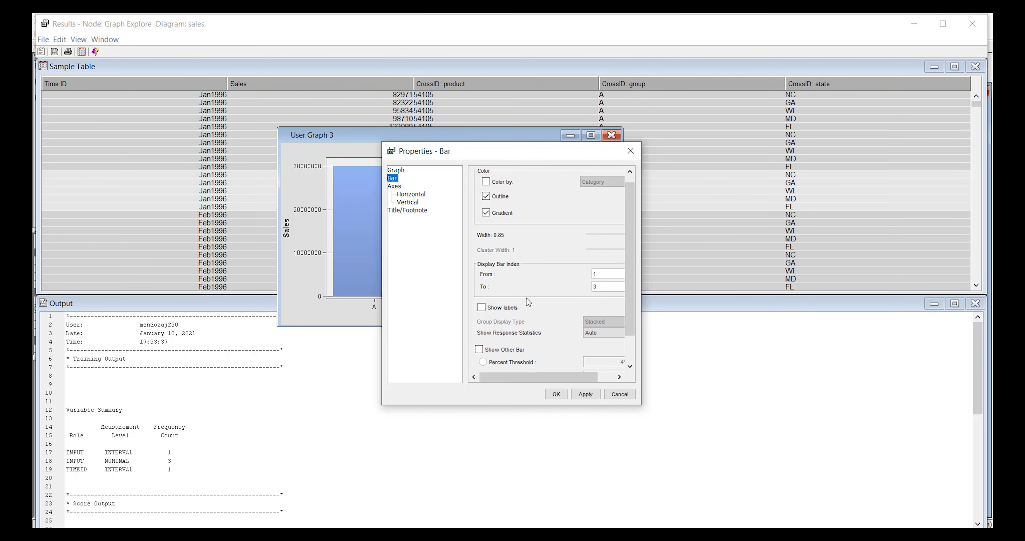
left_click(481, 308)
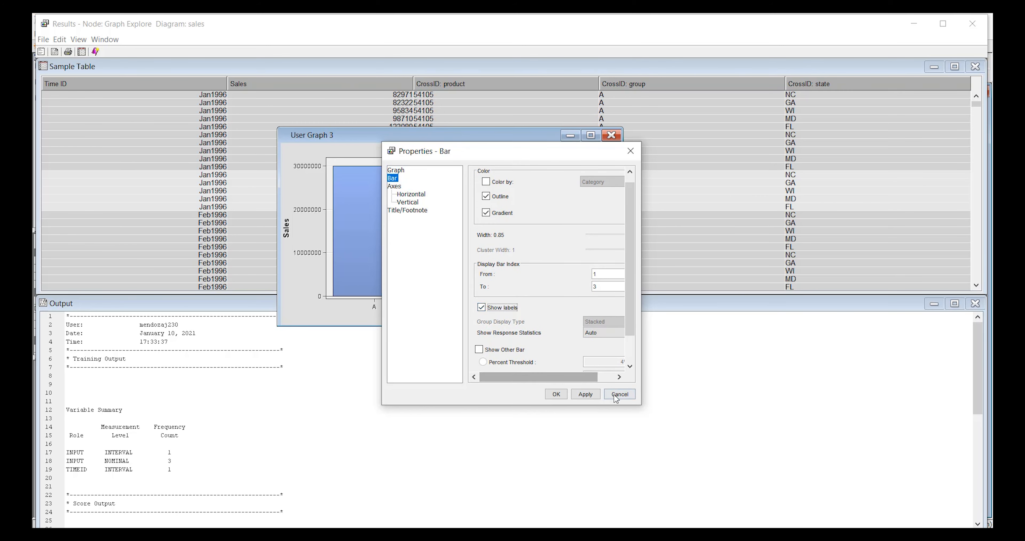
left_click(556, 394)
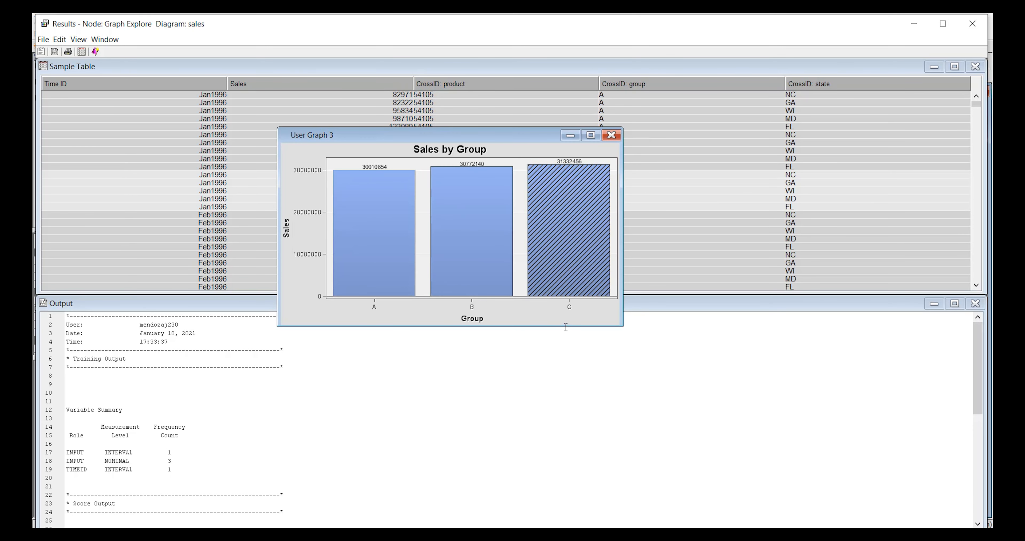
left_click_drag(565, 325, 600, 425)
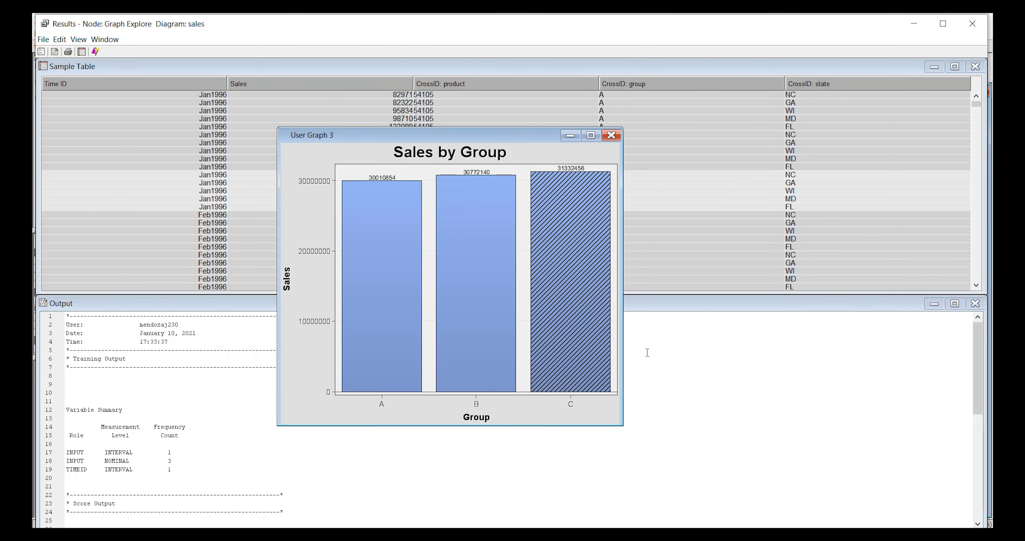
Widen the Sales by Group graph and start a new Line chart from the Graph Explore results
left_click_drag(623, 339, 672, 328)
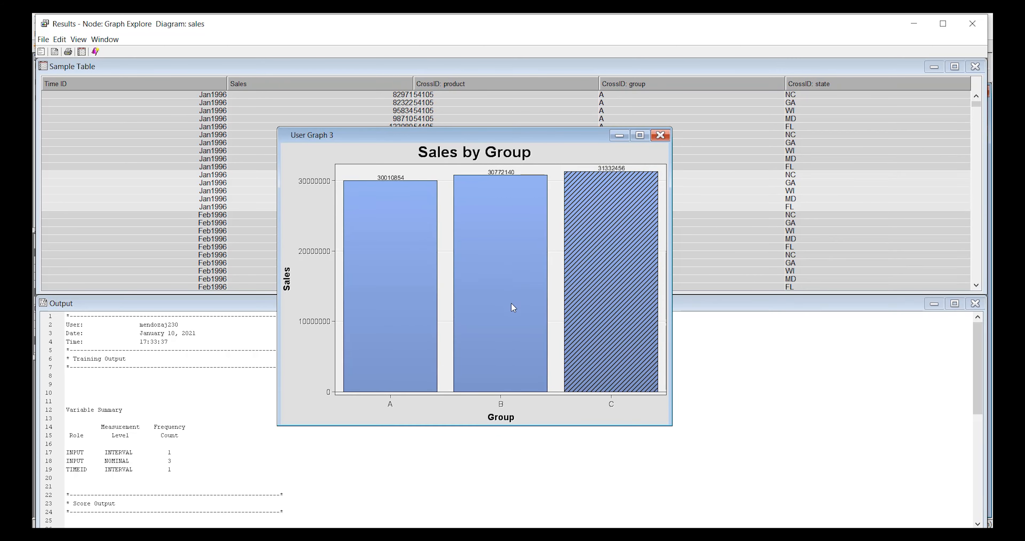
mouse_move(627, 339)
left_click(78, 39)
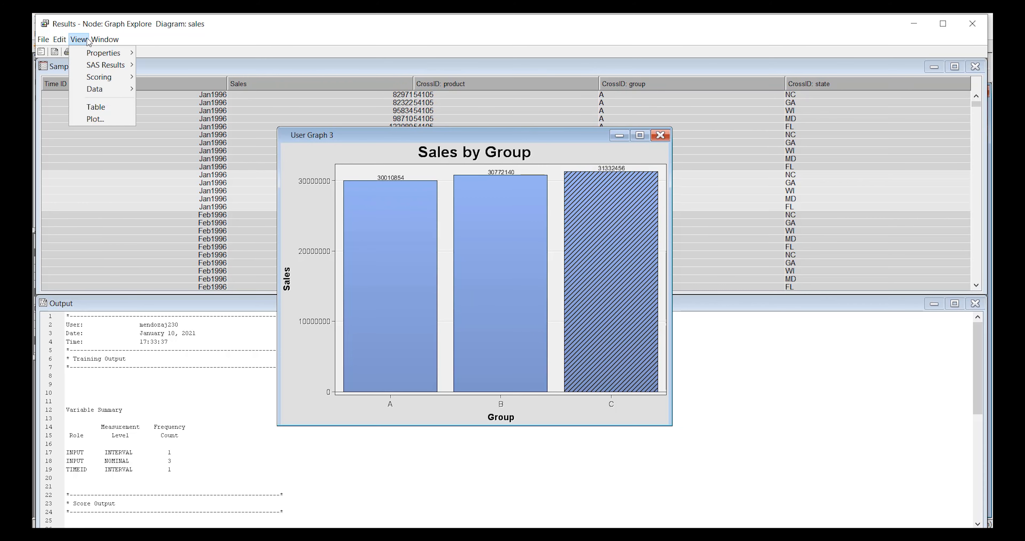
left_click(109, 121)
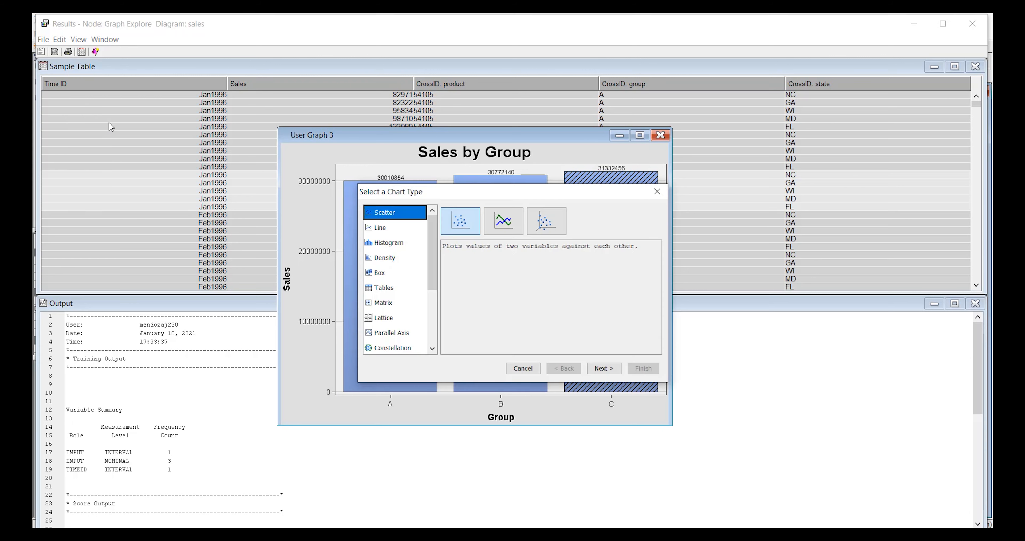
left_click(384, 229)
left_click(603, 368)
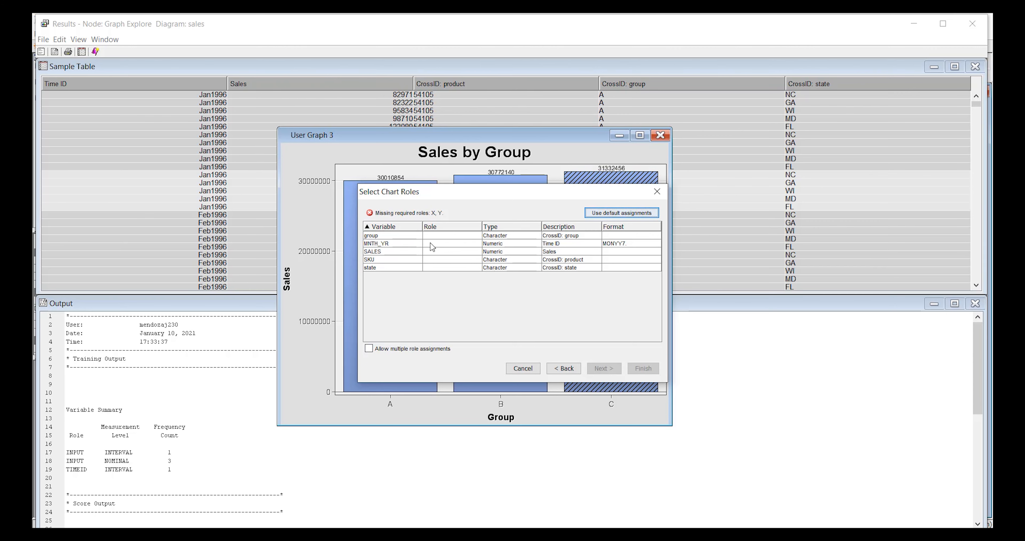
Assign MNTH_YR the X role and SALES the Y role in the line chart, without adding a WHERE filter
left_click(431, 244)
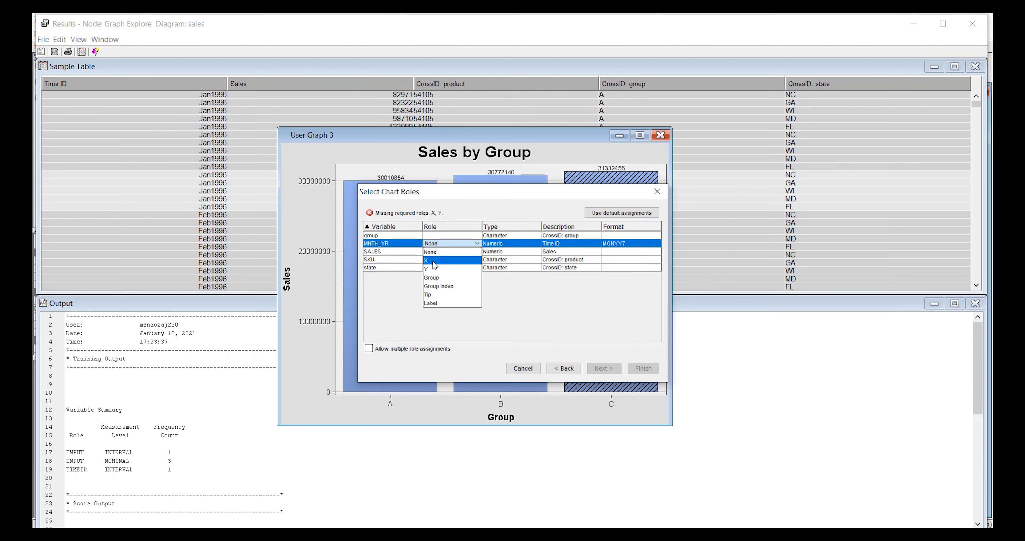
left_click(433, 260)
left_click(430, 252)
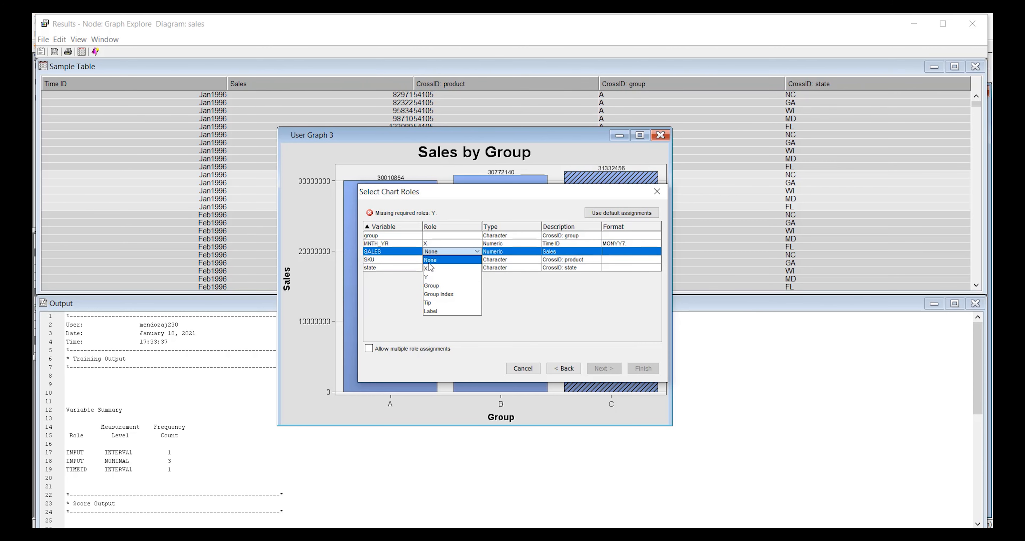
left_click(430, 277)
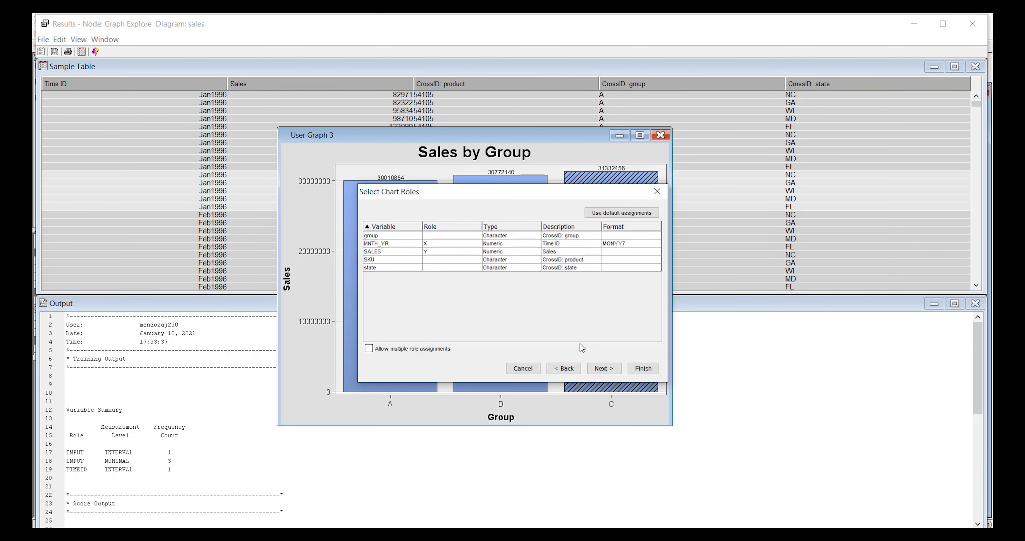
left_click(601, 368)
left_click(600, 369)
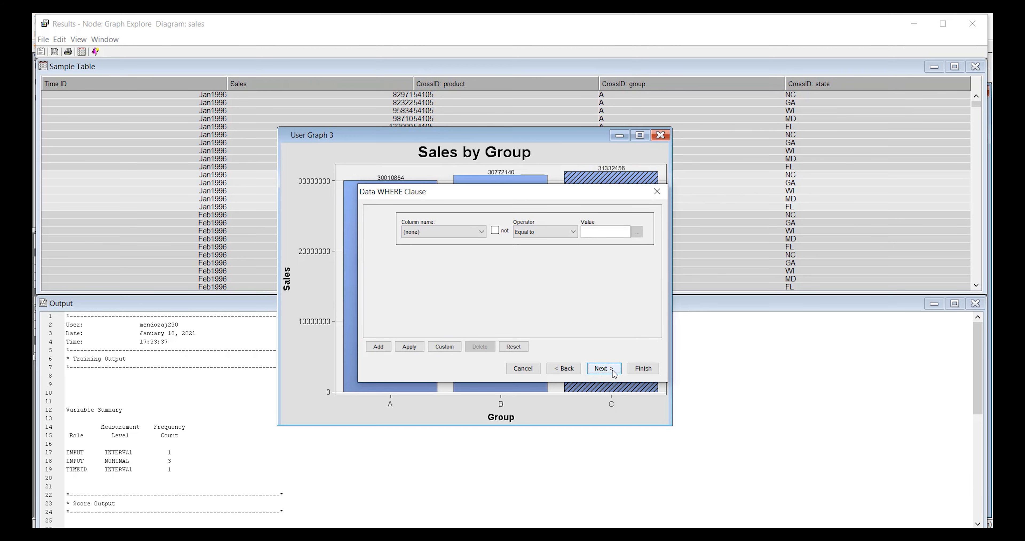
Title the line chart "Sales Over Time", label the X axis "Month Year" and the Y axis "Sales", and finish creating it
left_click(544, 241)
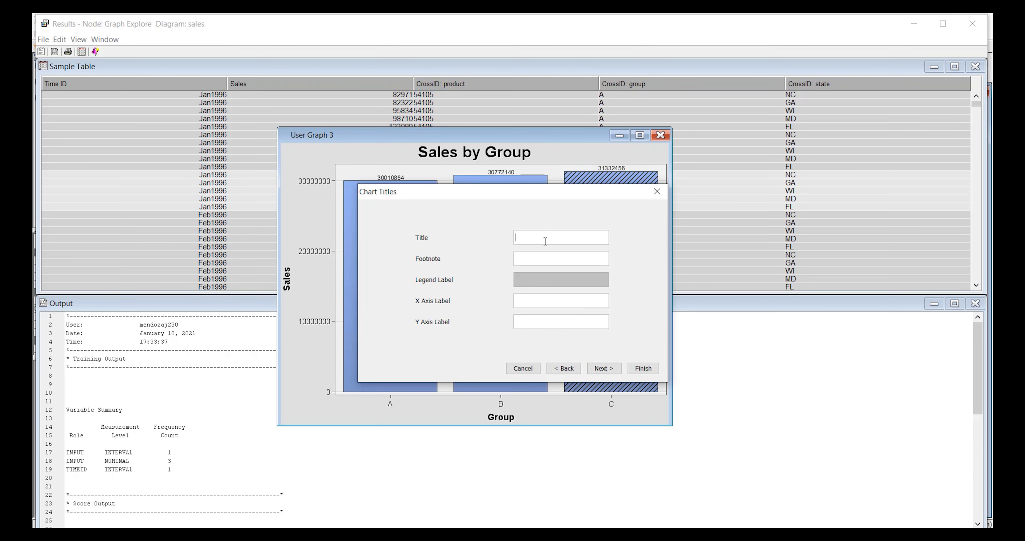
type("Sales Over Time")
left_click(537, 304)
type("Month Y")
type("es")
type("r")
type("Sales")
left_click(597, 368)
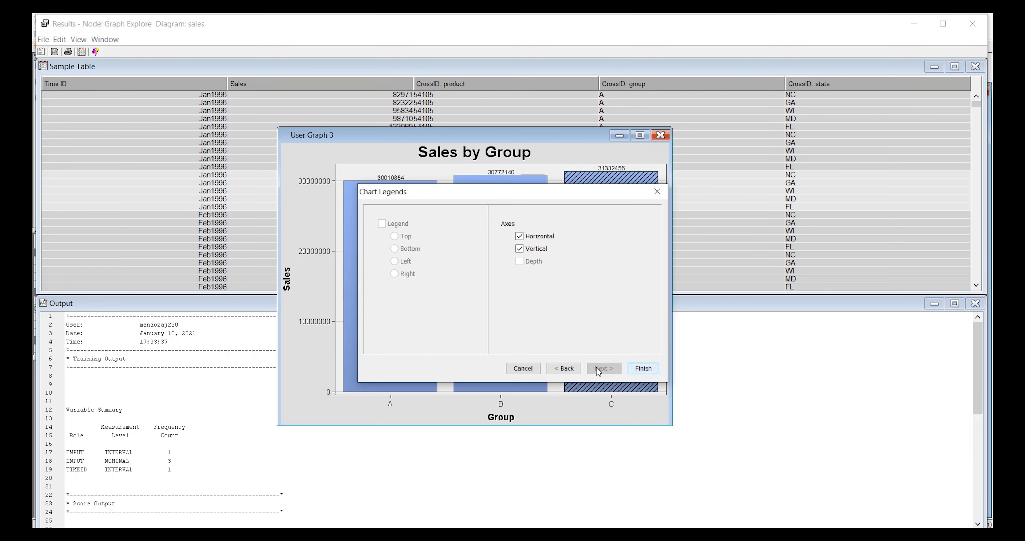
left_click(642, 368)
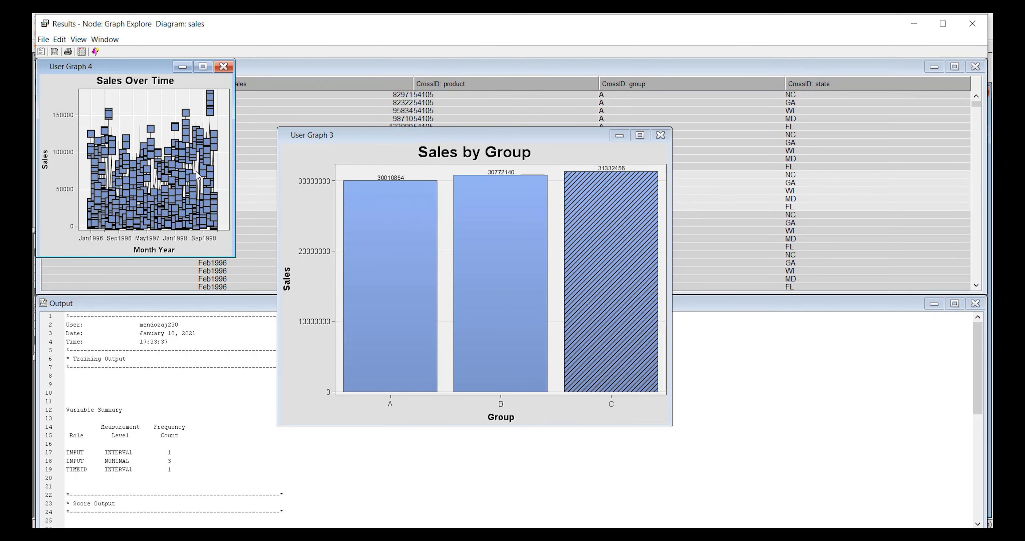
Enlarge the Sales Over Time graph to inspect the monthly sales, and close the graph
left_click_drag(235, 204, 470, 203)
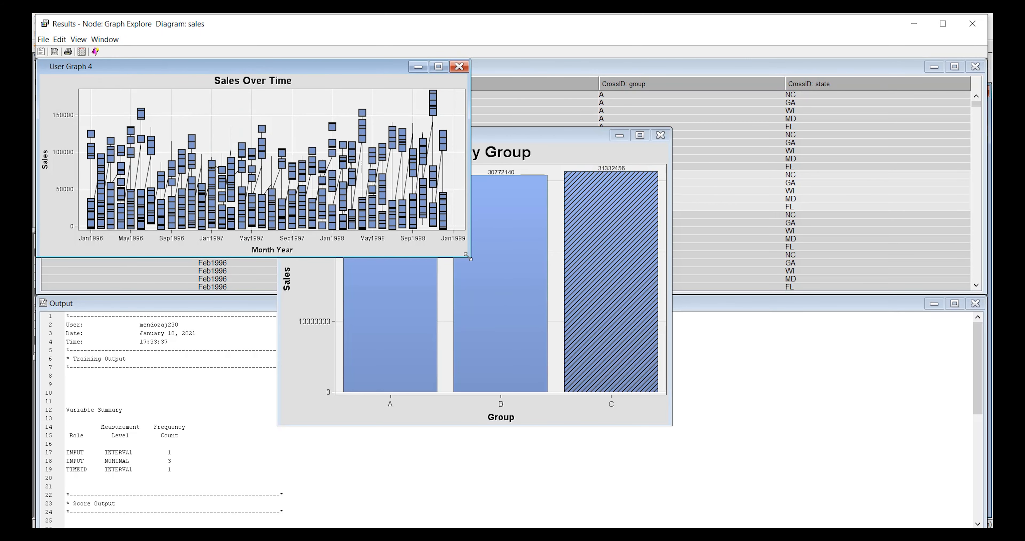
left_click_drag(470, 257, 549, 301)
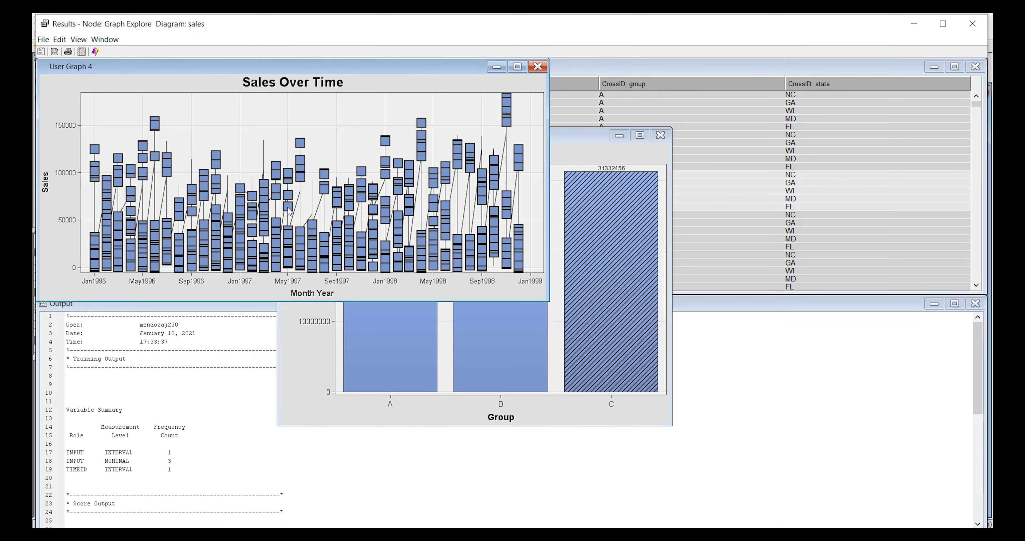
left_click(538, 67)
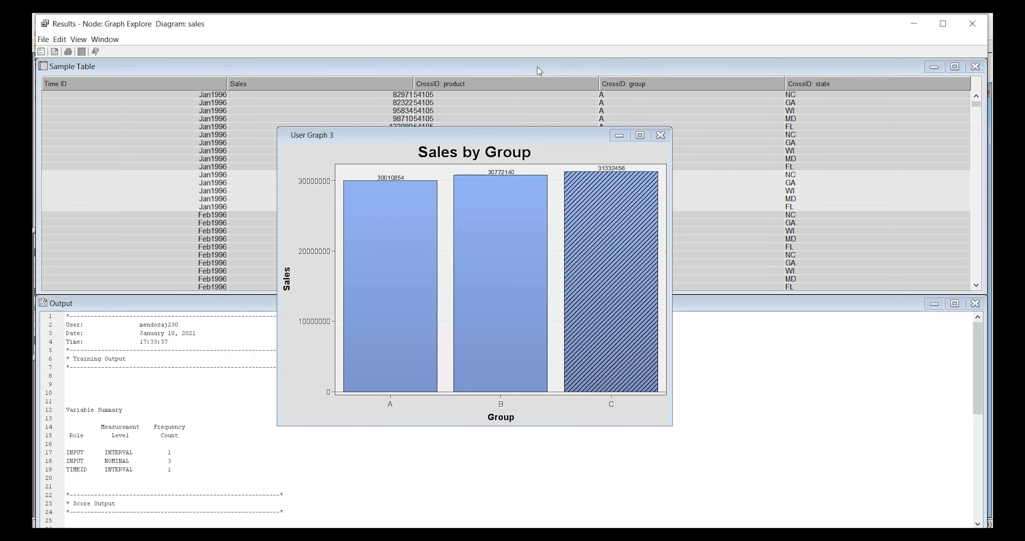
Widen the Sales by Group graph further and close the Graph Explore results to return to the sales diagram
left_click_drag(665, 198, 733, 198)
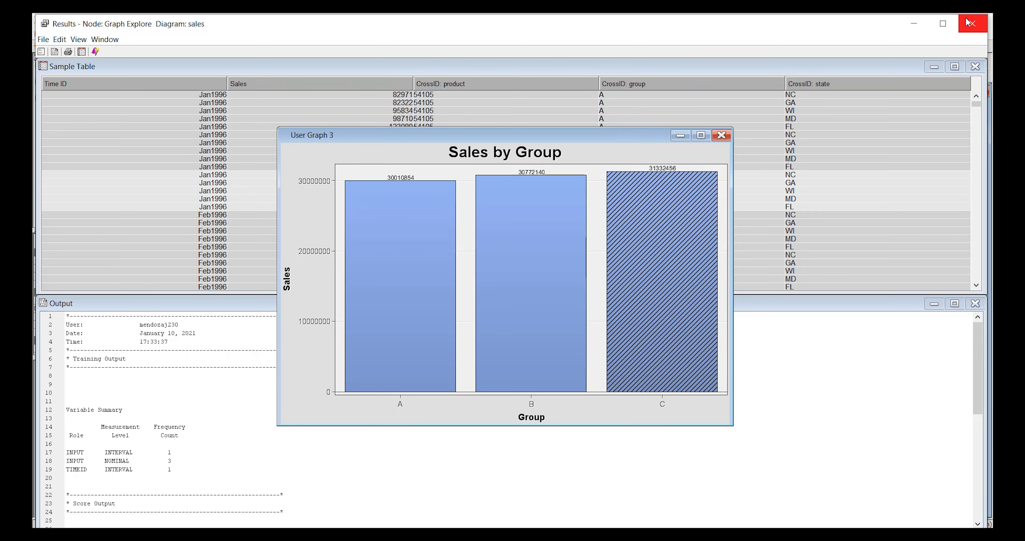
left_click_drag(879, 30, 852, 91)
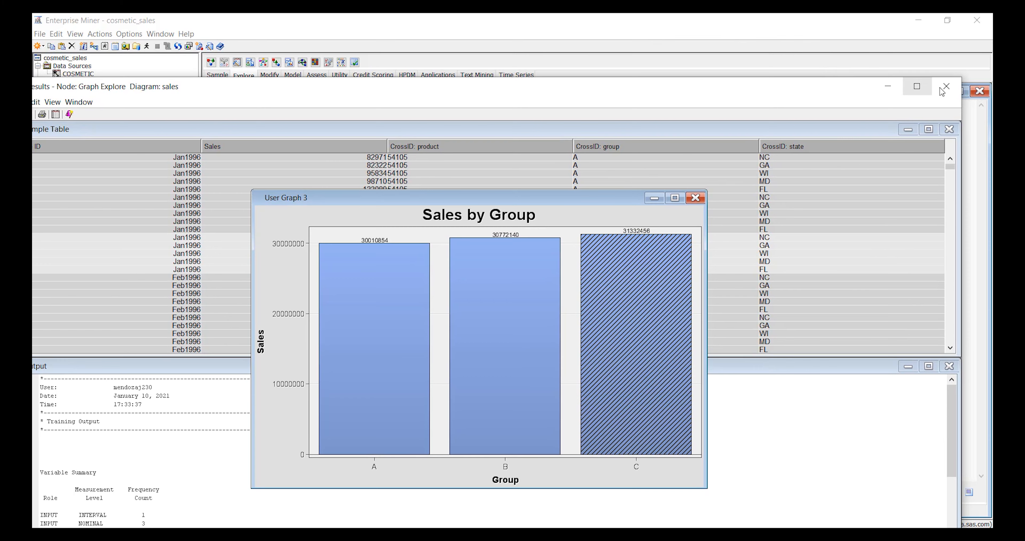
left_click_drag(815, 95, 895, 84)
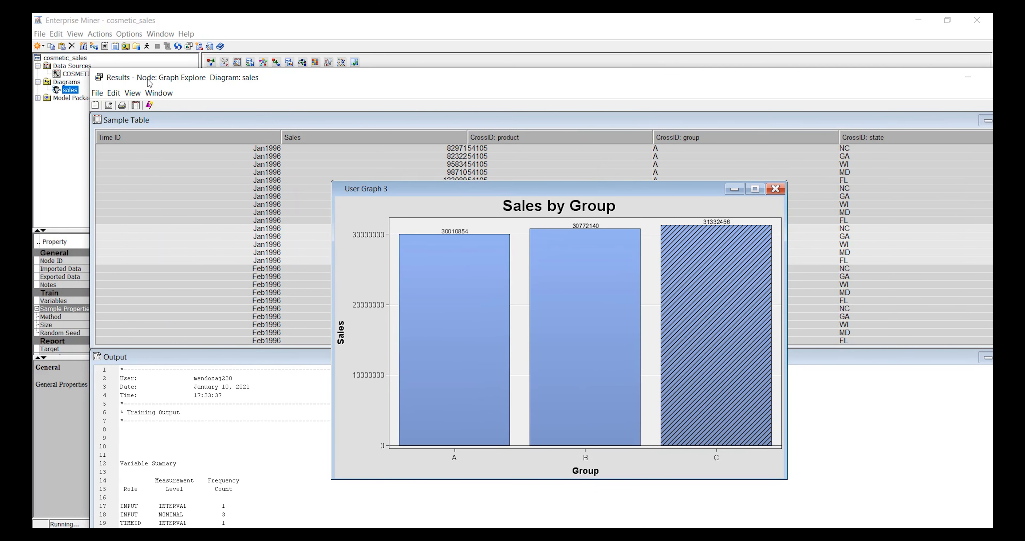
left_click(103, 98)
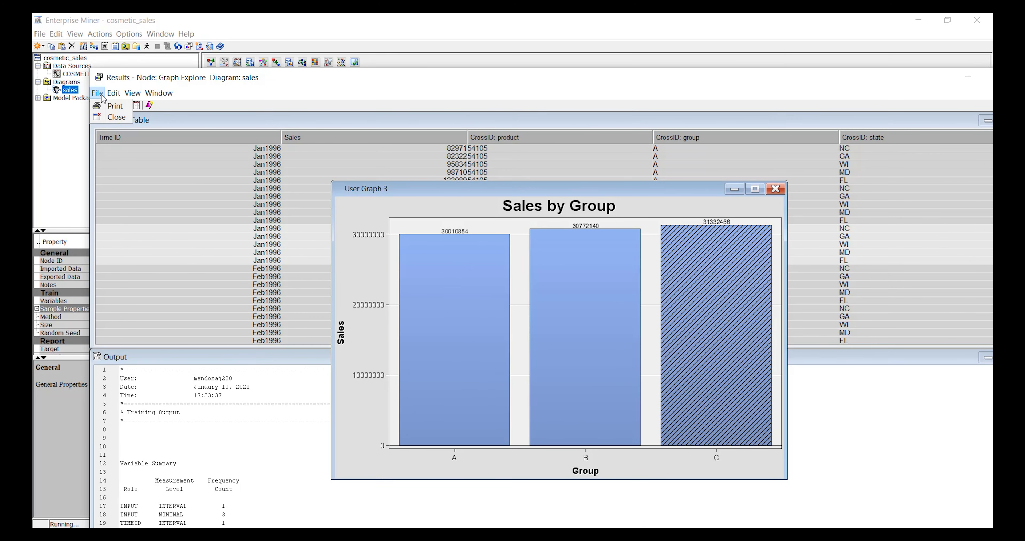
left_click(116, 118)
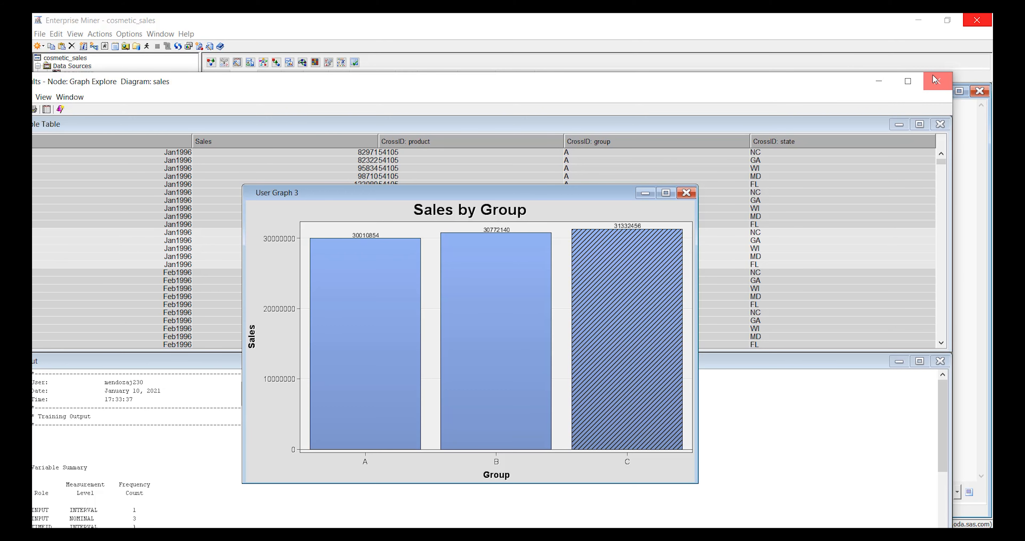
left_click(927, 83)
left_click(403, 237)
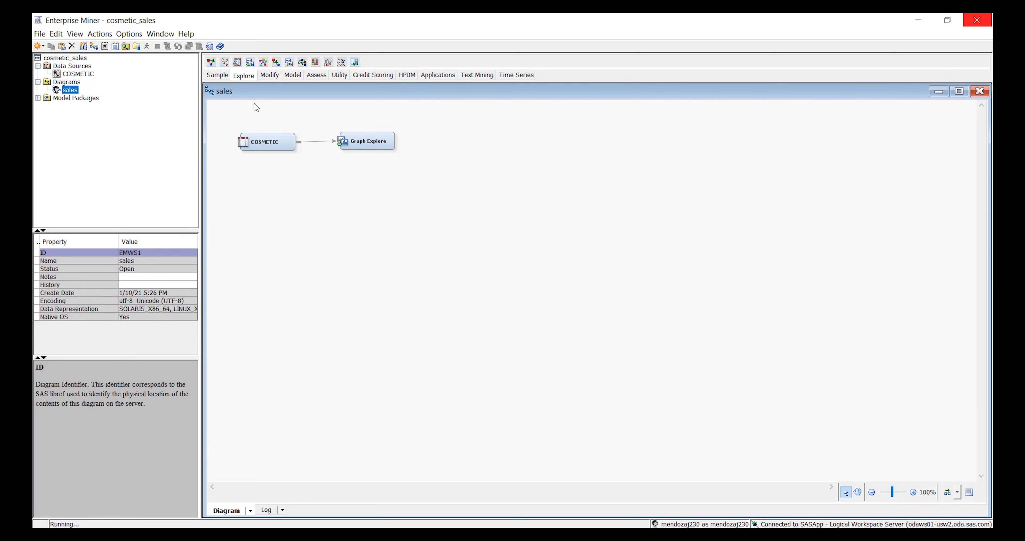
Add an Input Data node and a Principal Components node below the existing flow, and open the actions for the Principal Components node
left_click(212, 78)
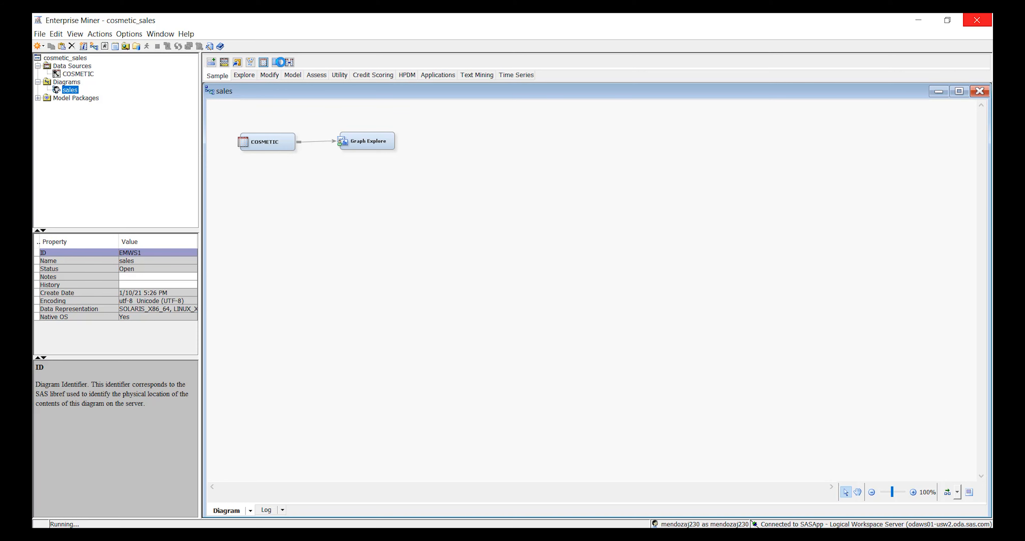
left_click(269, 75)
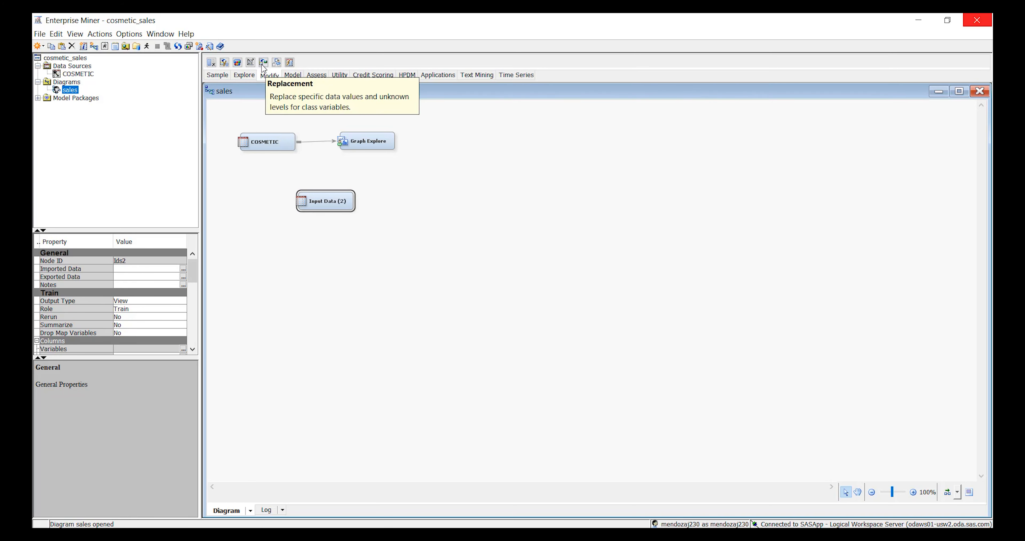
left_click_drag(250, 62, 392, 189)
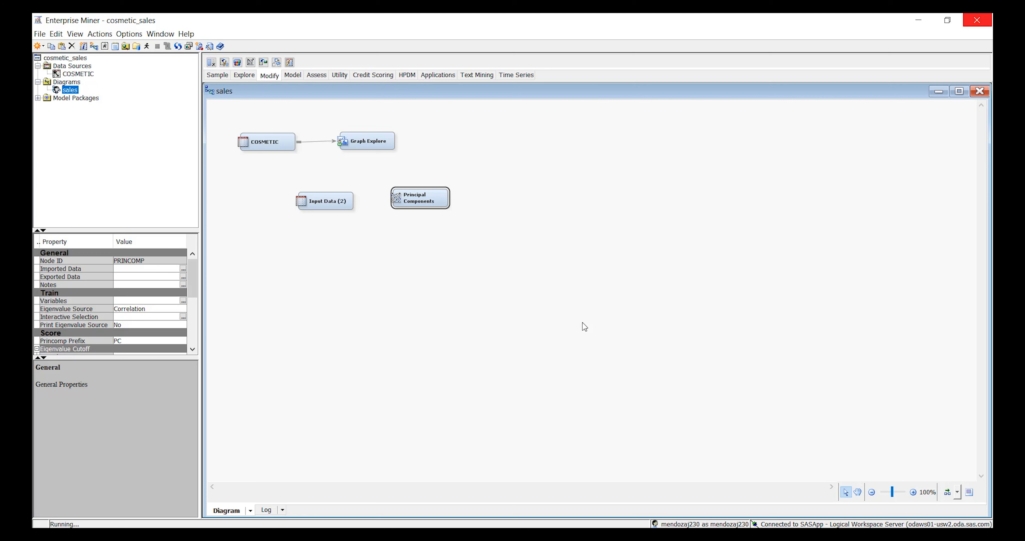
right_click(410, 195)
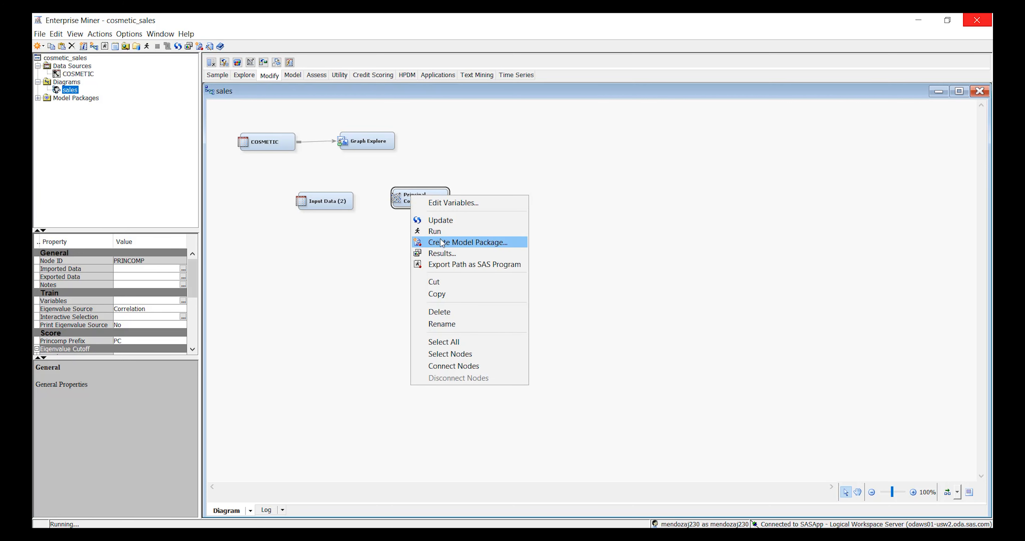